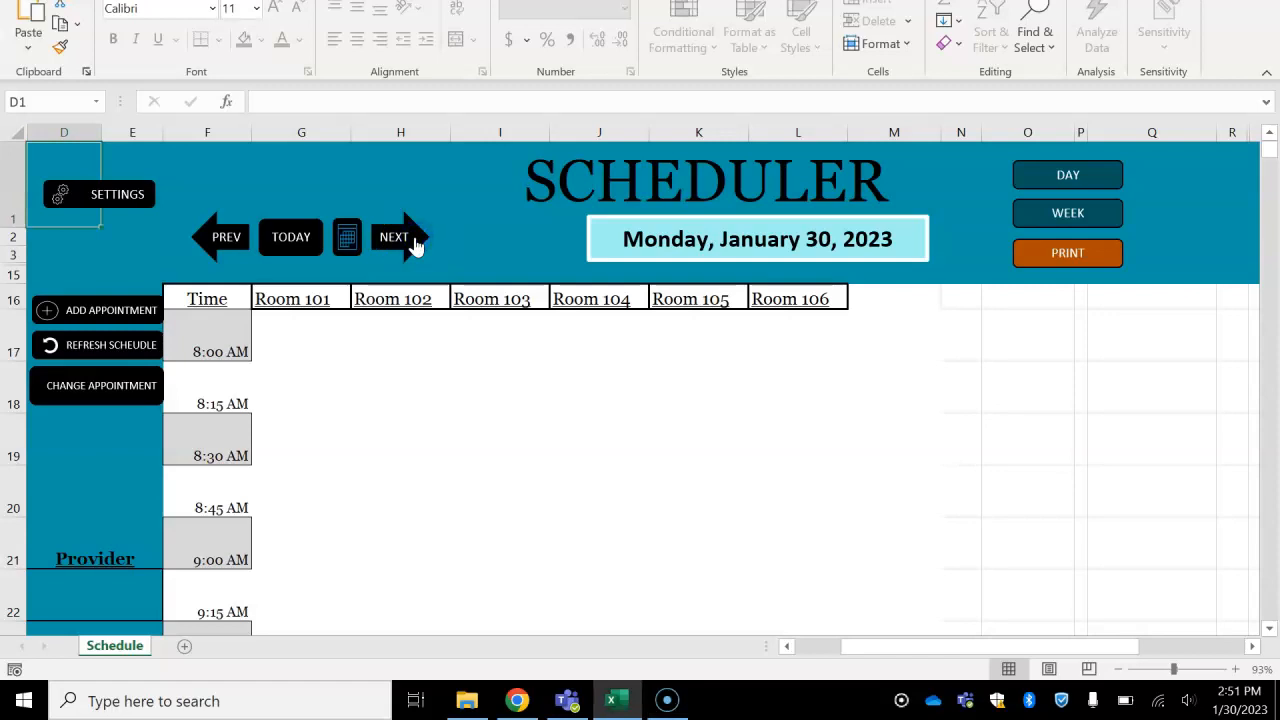
- Browse the schedule to the next day, check the date picker, and return to today's date
click(414, 246)
click(348, 236)
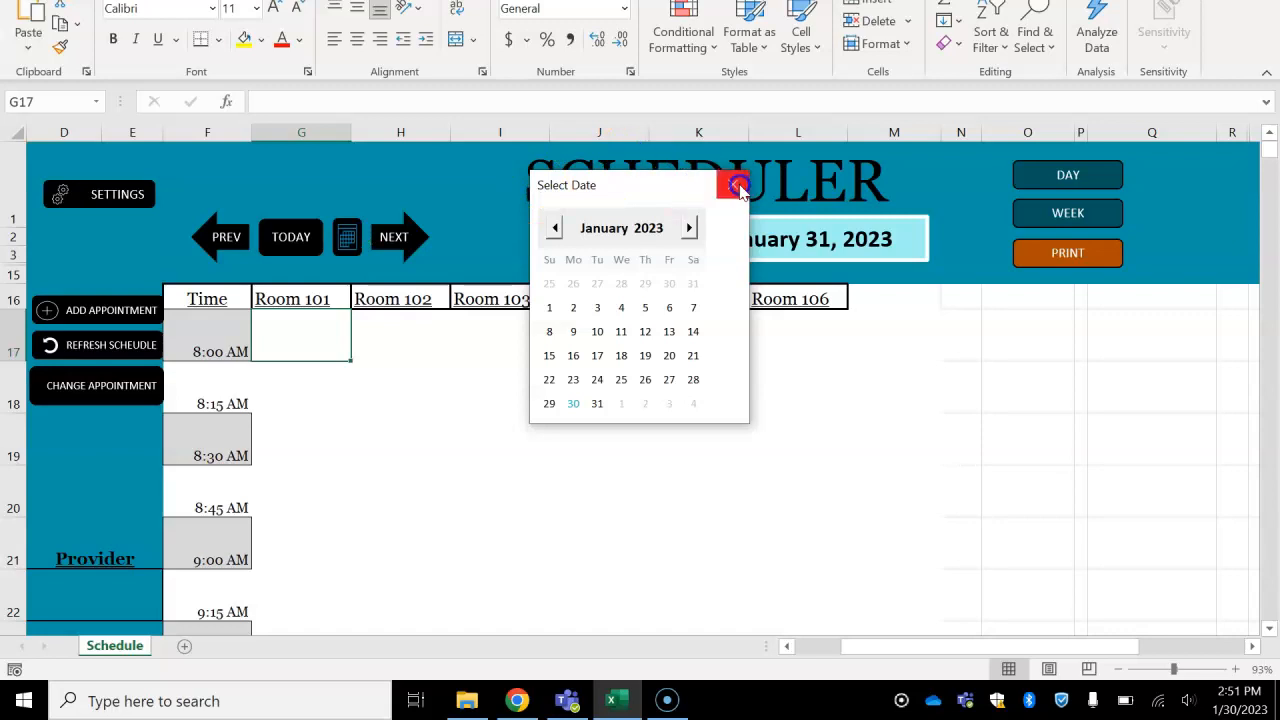
click(732, 184)
click(310, 240)
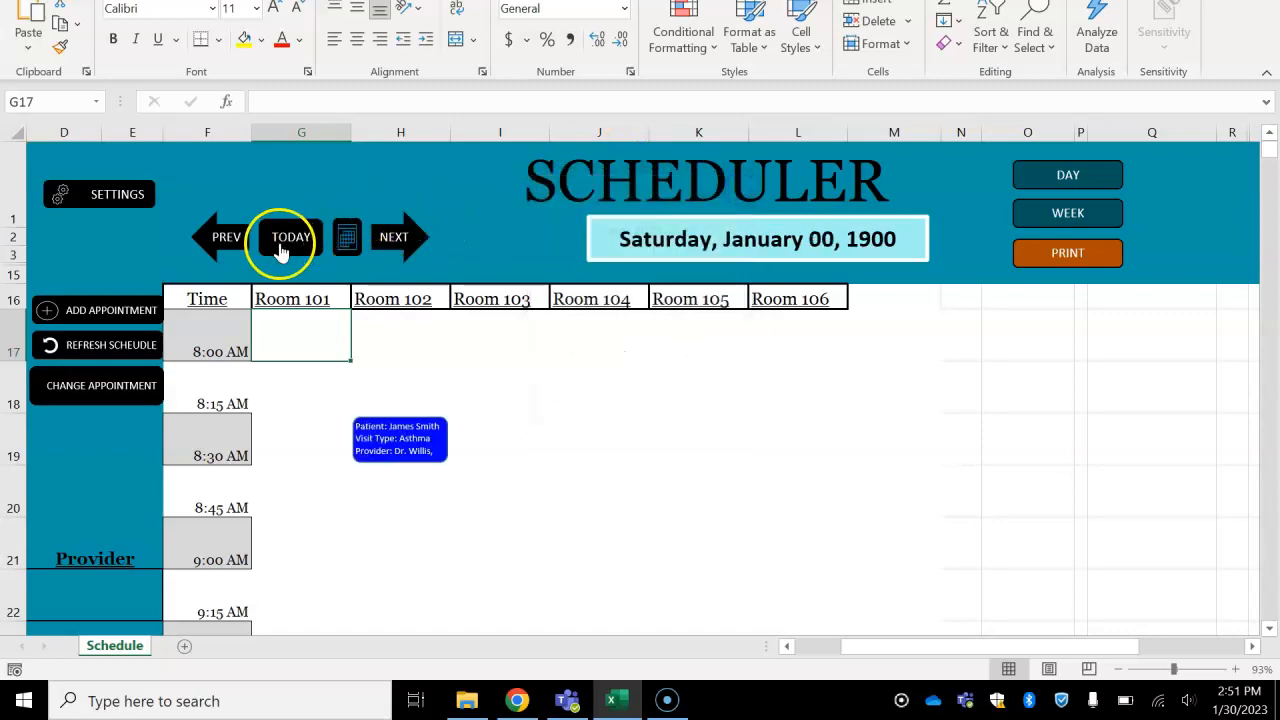
click(281, 250)
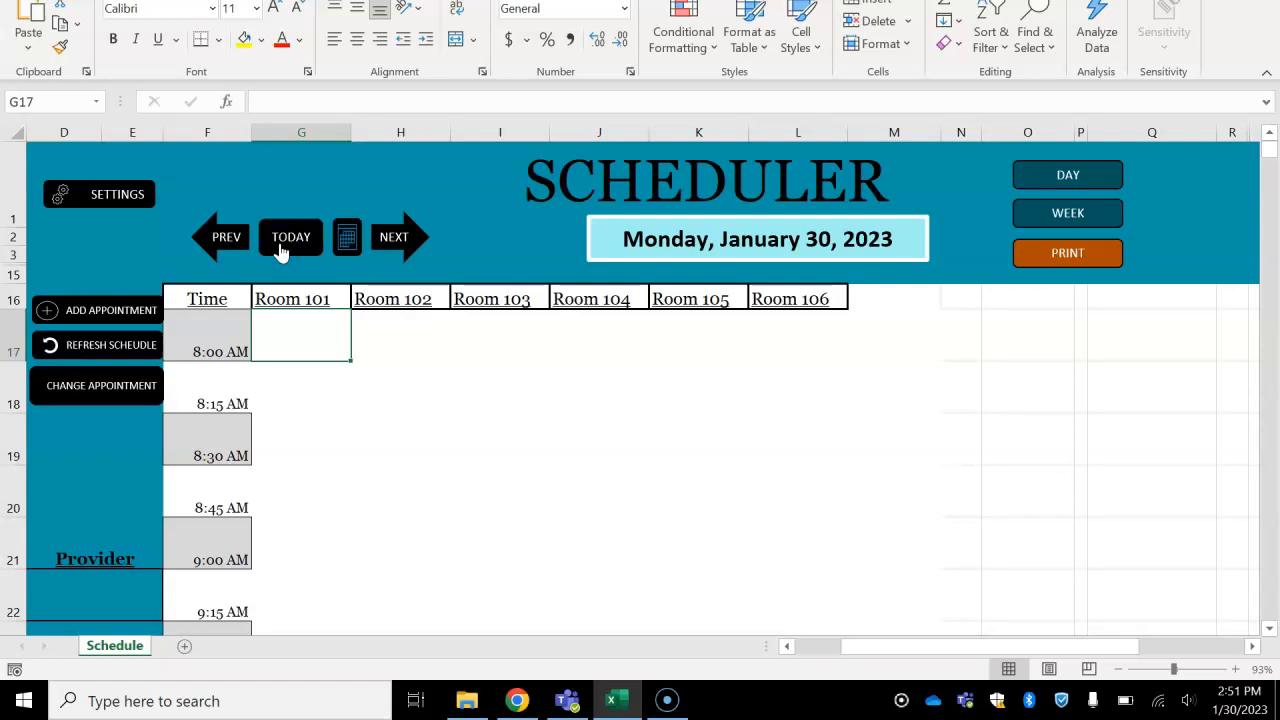
- Start a new appointment with the patient's full name and a start time of 8:30 AM
click(108, 306)
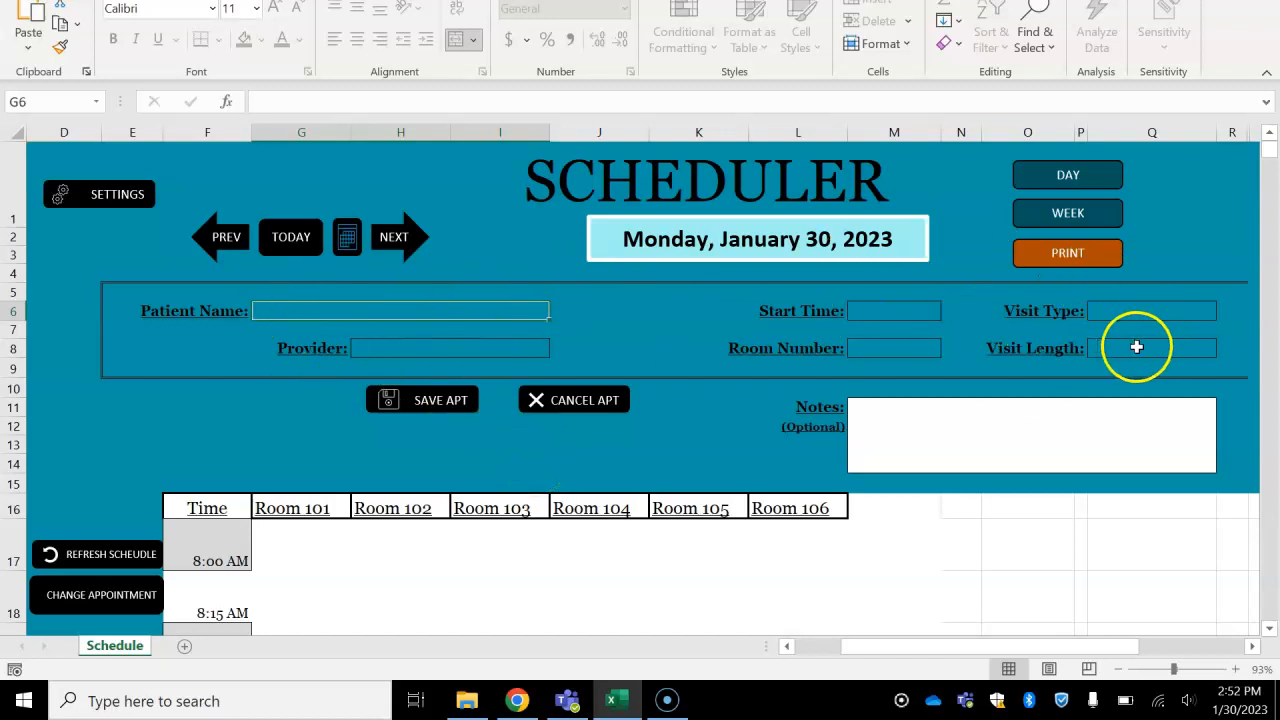
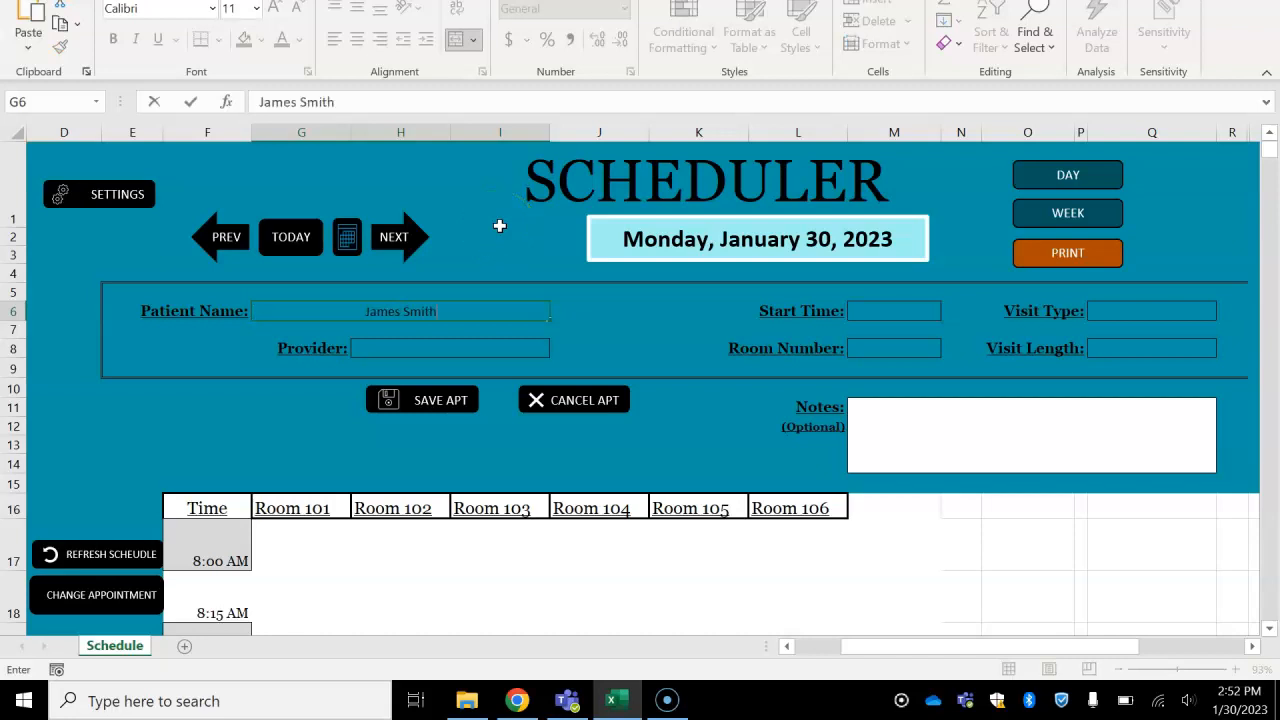
click(930, 310)
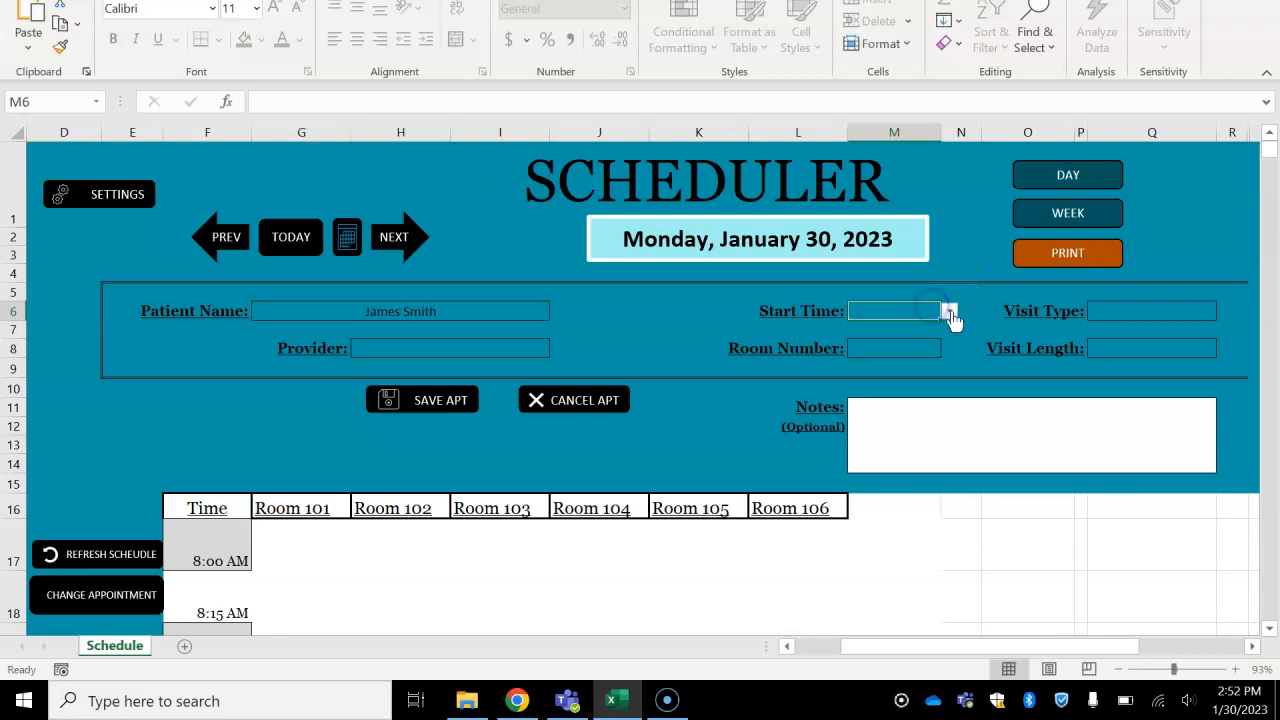
click(949, 312)
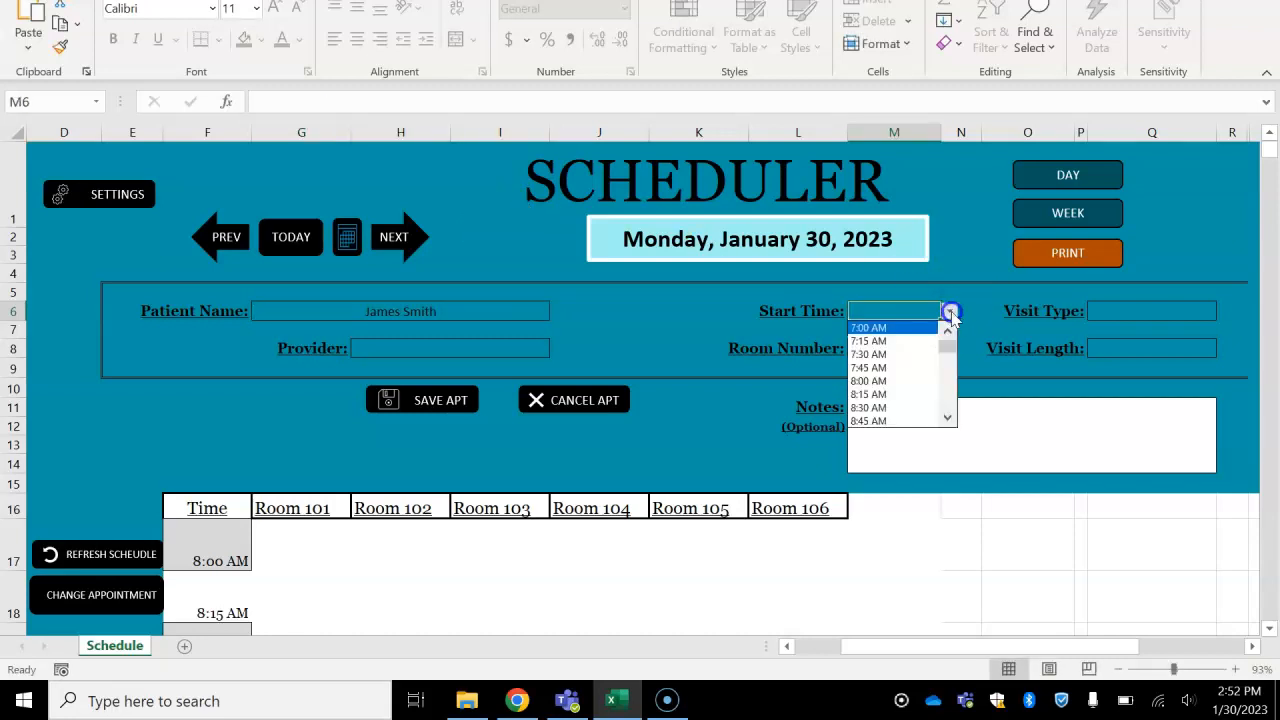
click(904, 407)
- Set the appointment's visit type to Asthma and override the visit length with 0:15
click(1128, 312)
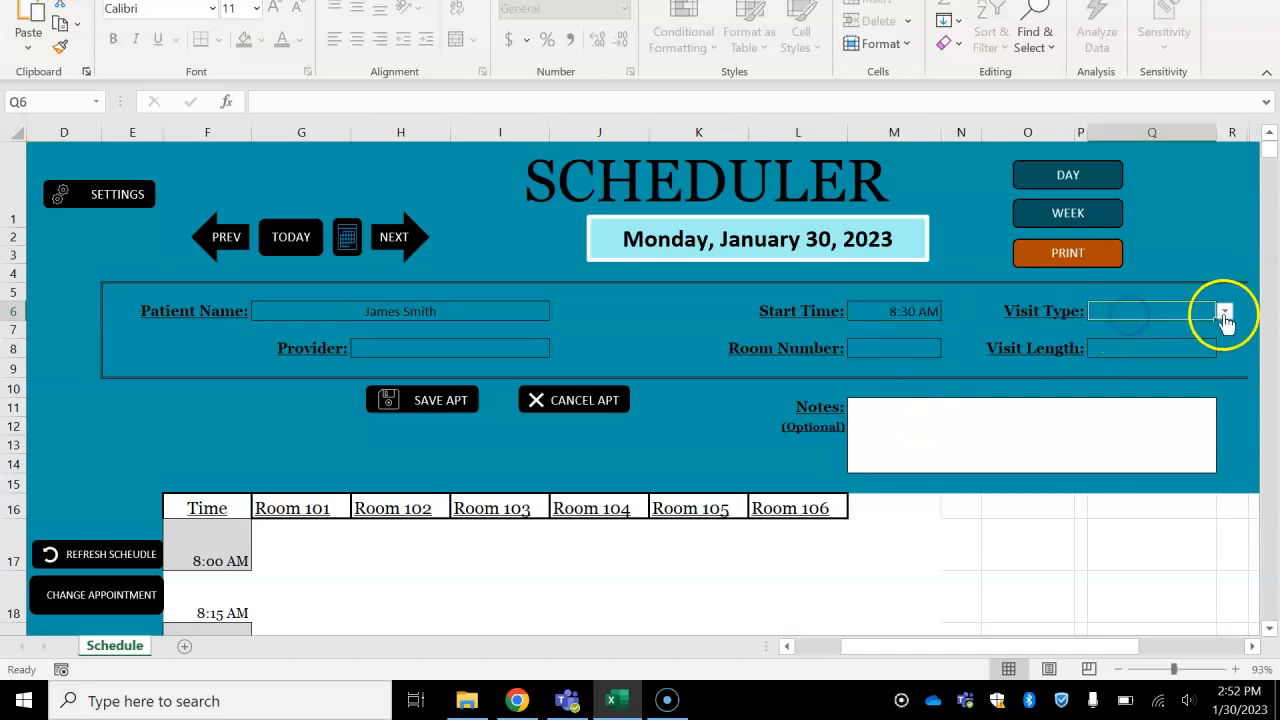
click(1224, 313)
click(1157, 329)
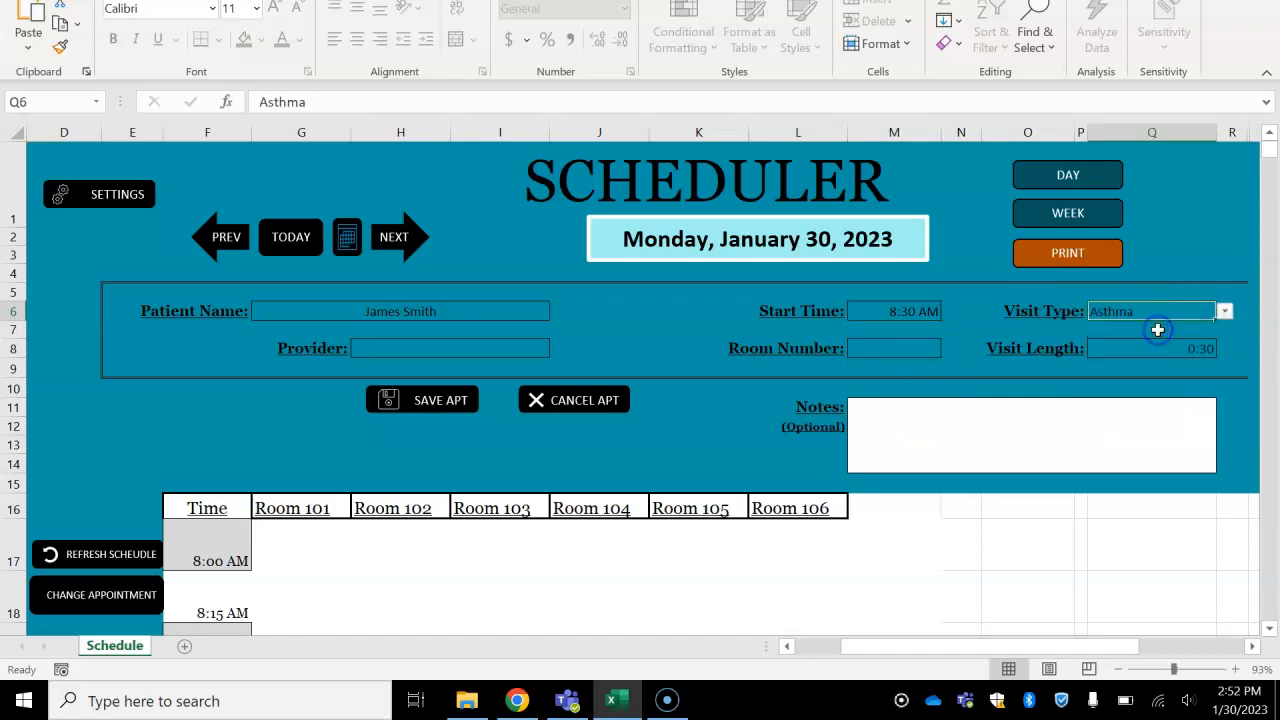
click(1149, 352)
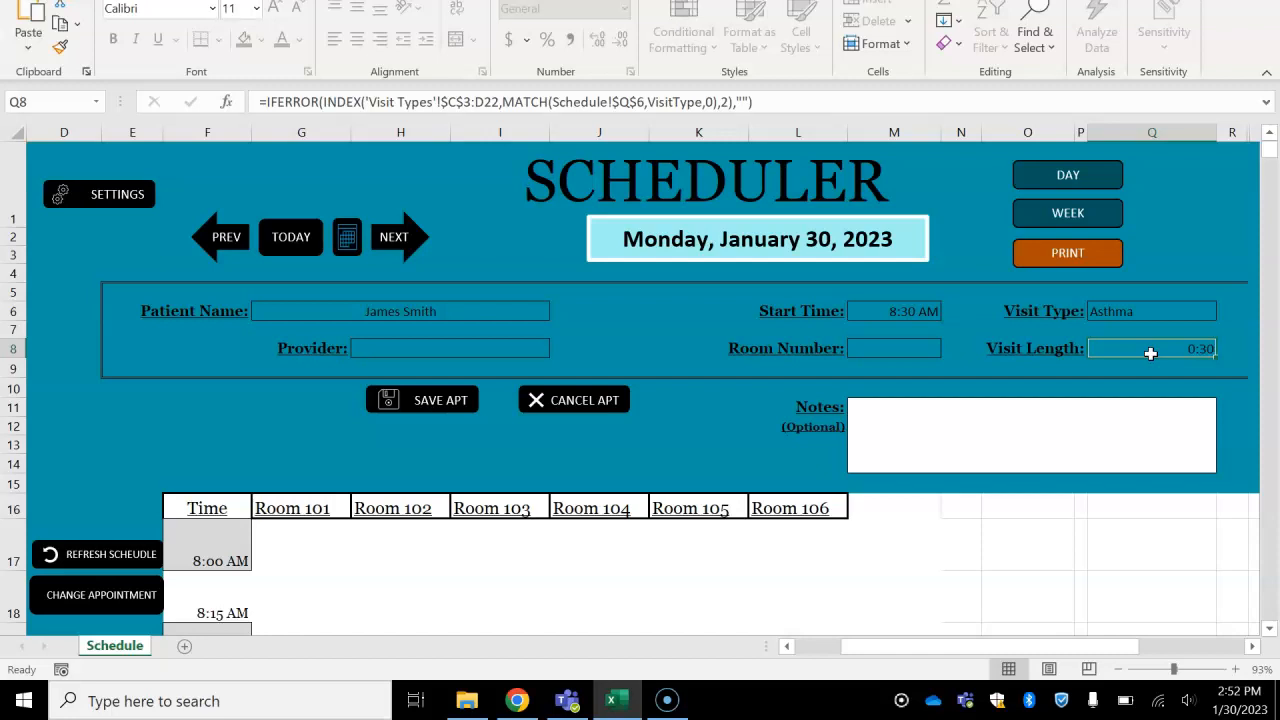
text(0:15)
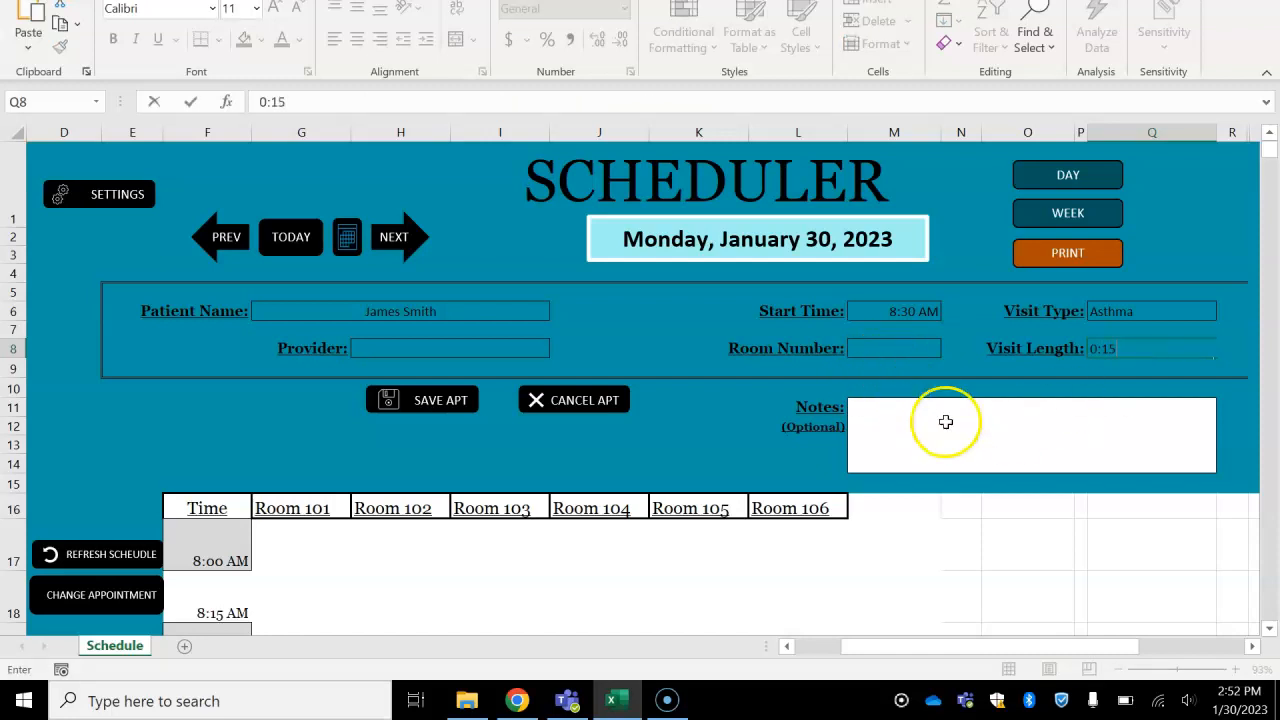
- Assign the Asthma appointment to room 103
click(873, 347)
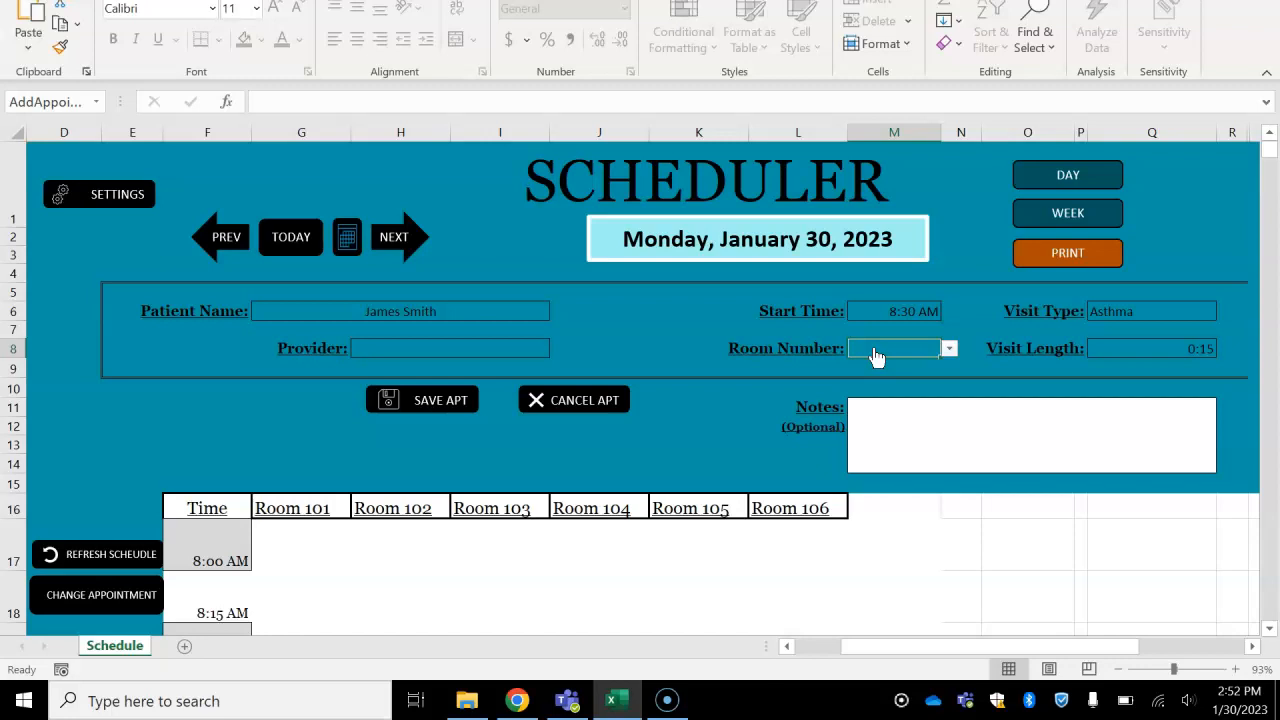
click(953, 349)
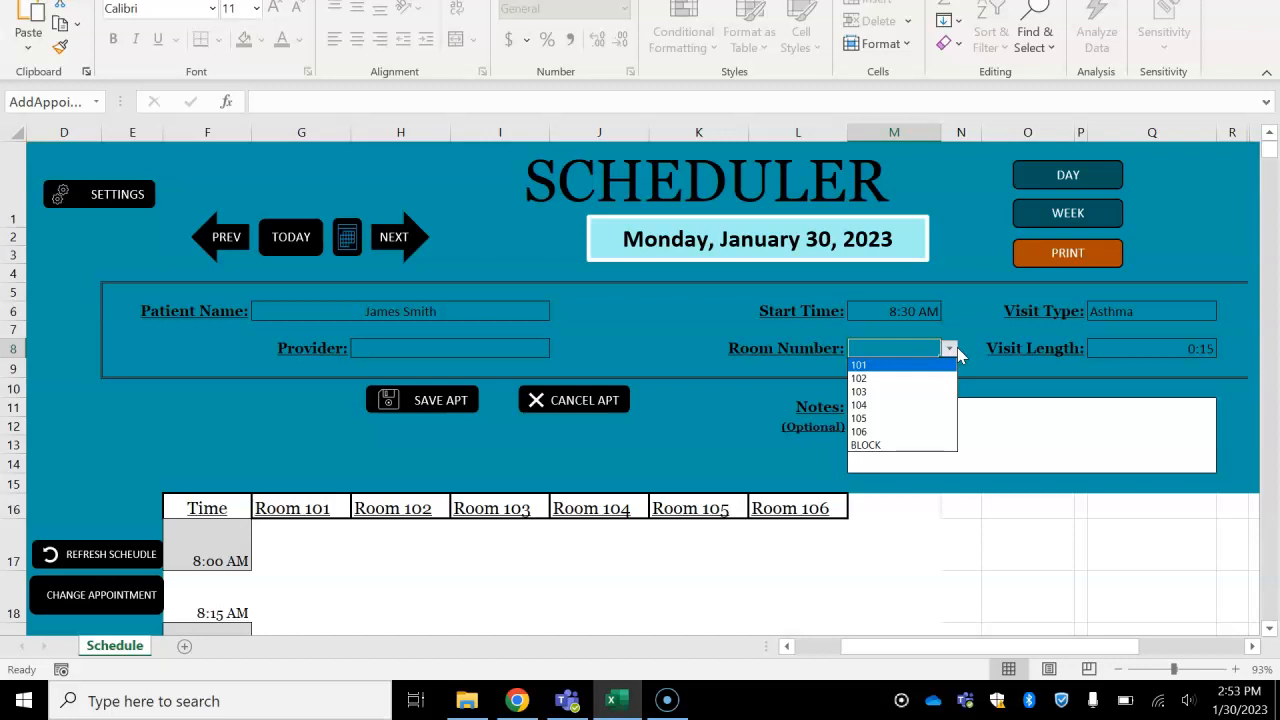
click(904, 400)
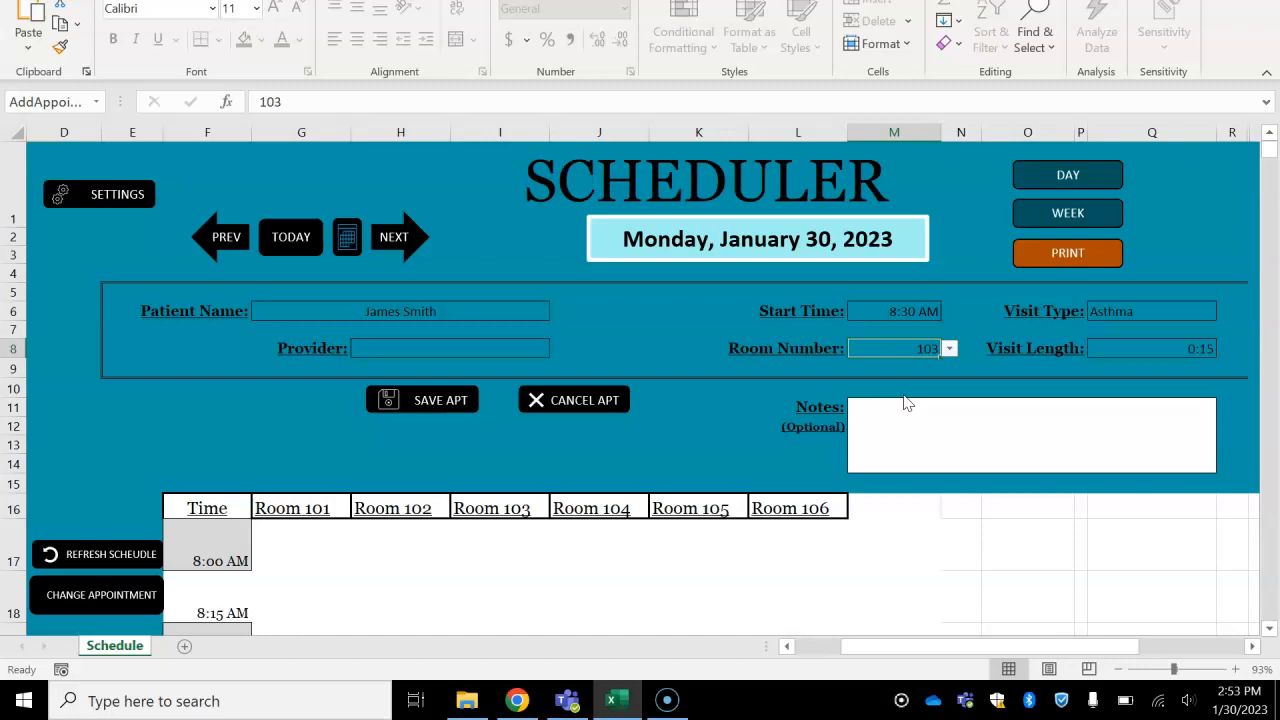
- Try to save the appointment with the provider left blank
click(530, 348)
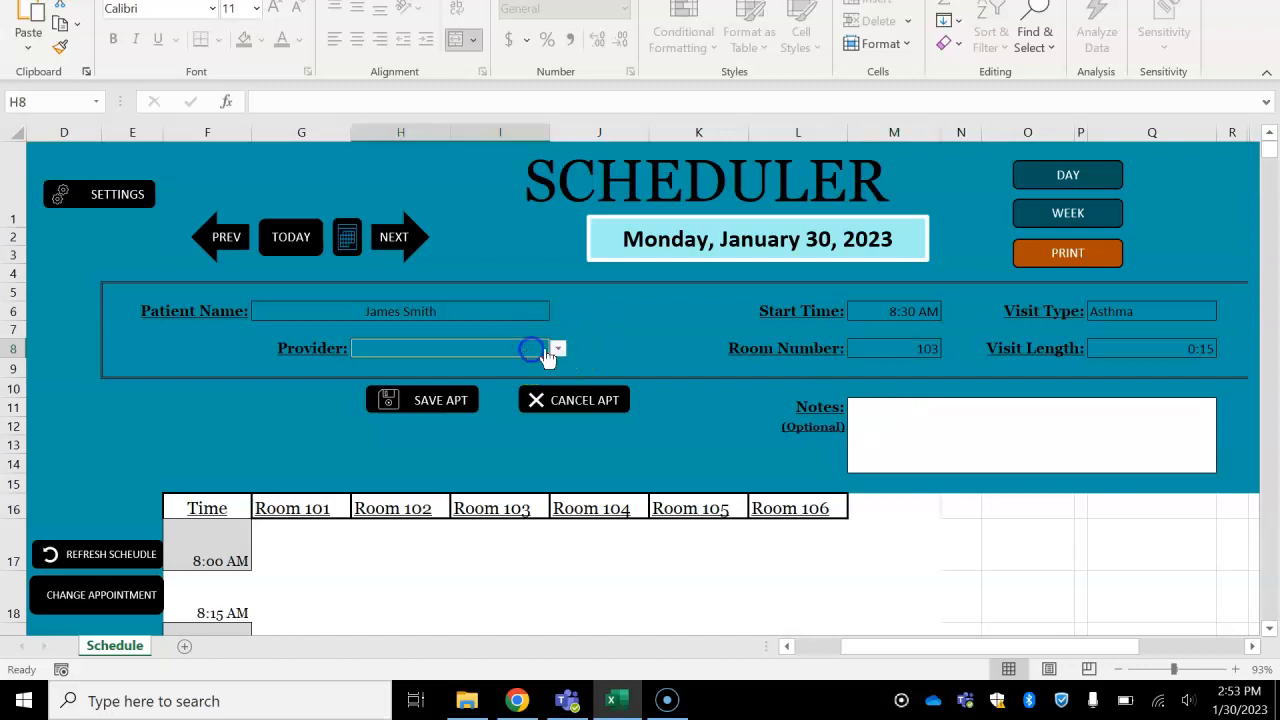
click(558, 350)
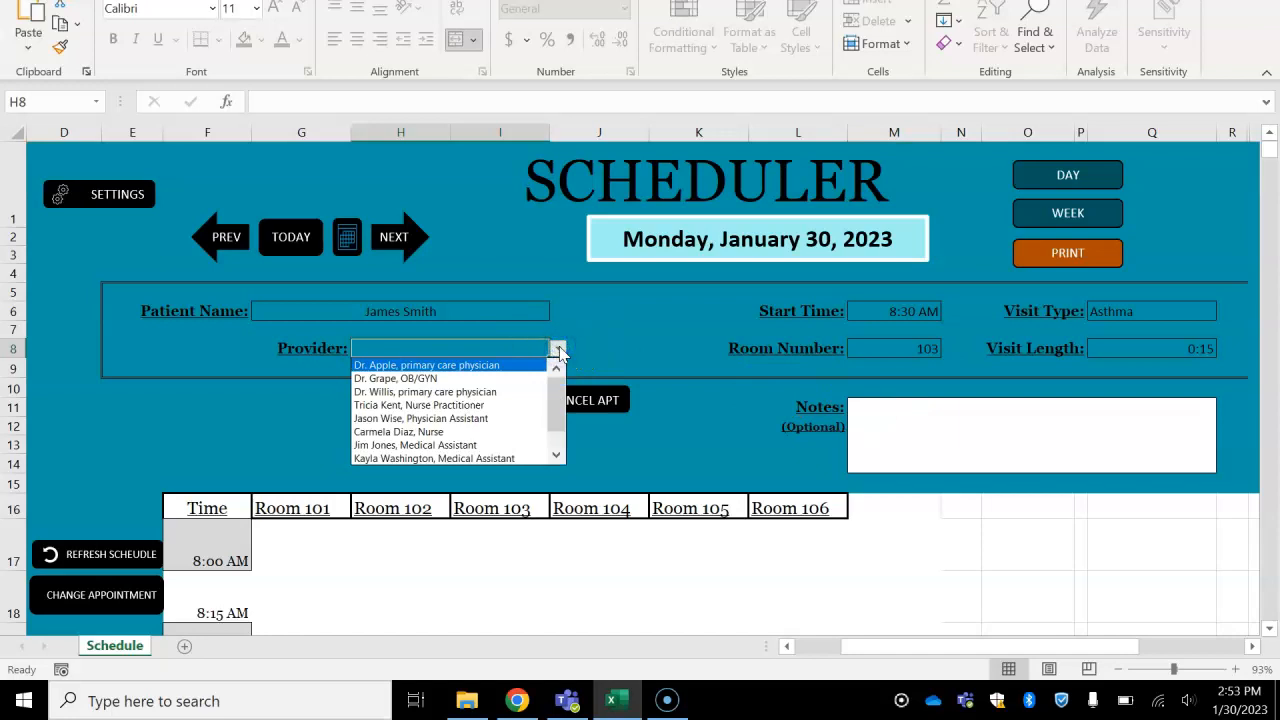
click(558, 350)
click(460, 401)
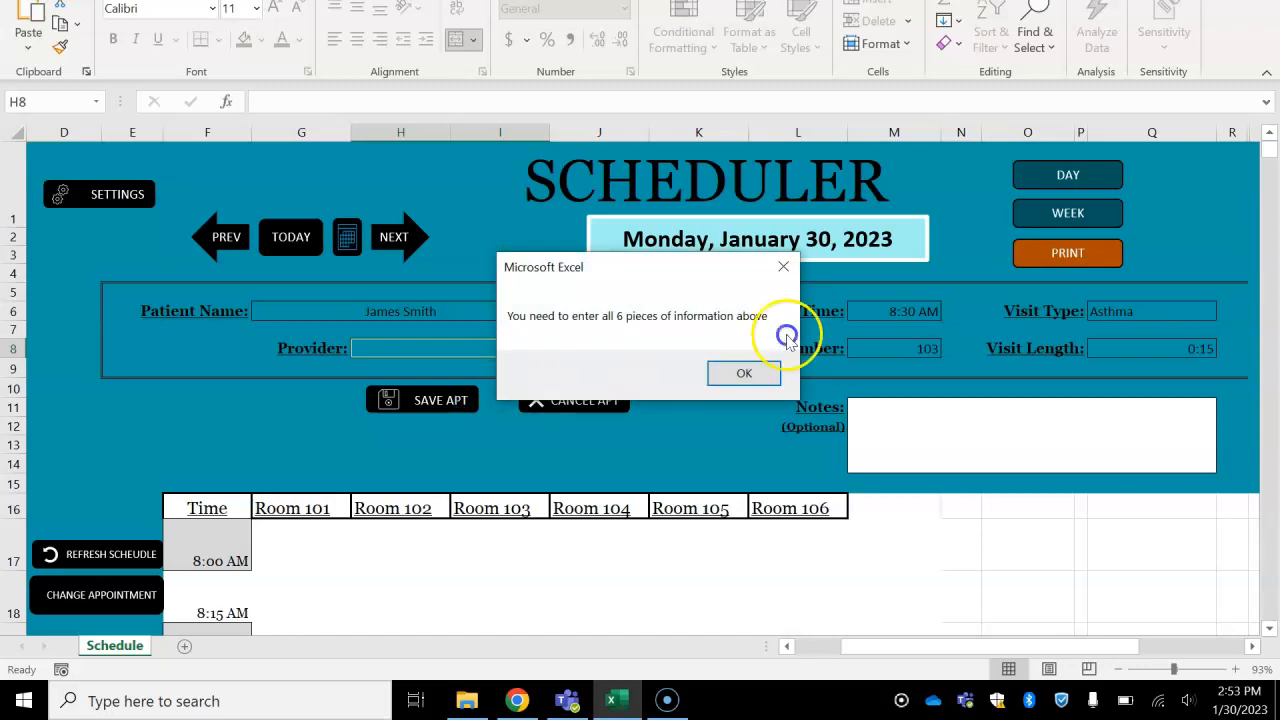
click(746, 373)
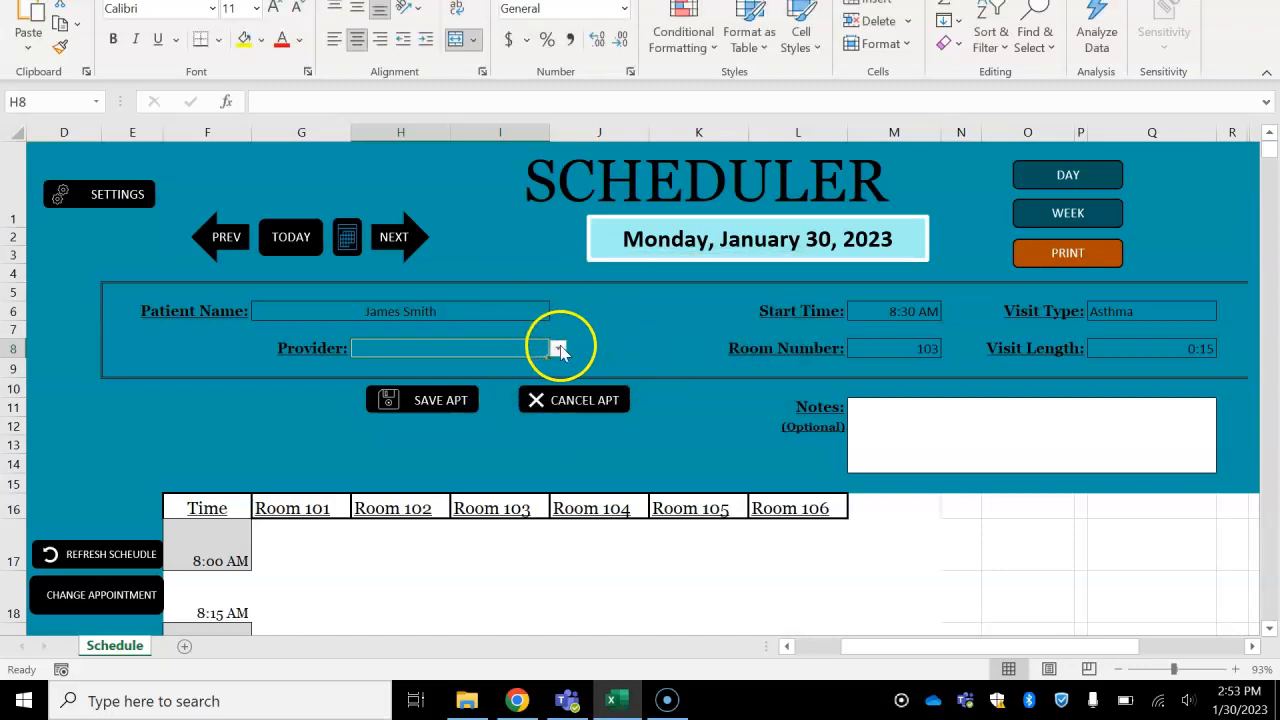
- Choose the second primary care physician in the list as the provider and select the optional notes area
click(559, 348)
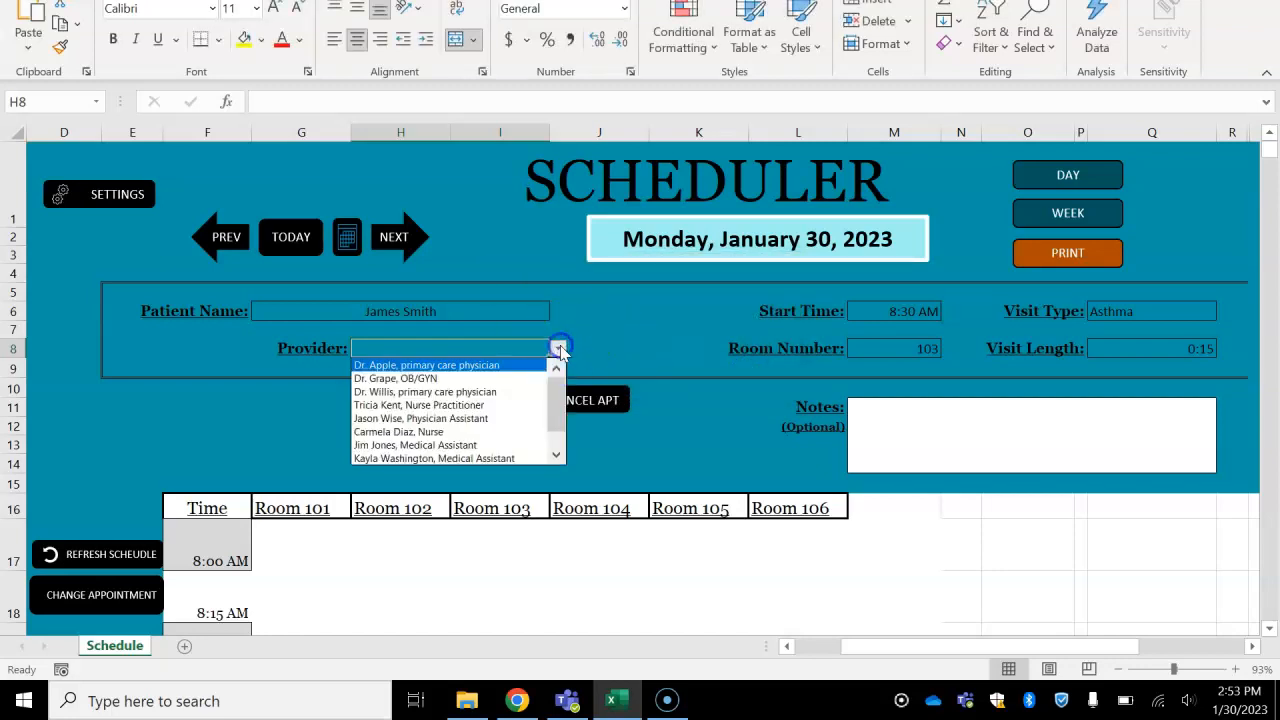
click(497, 394)
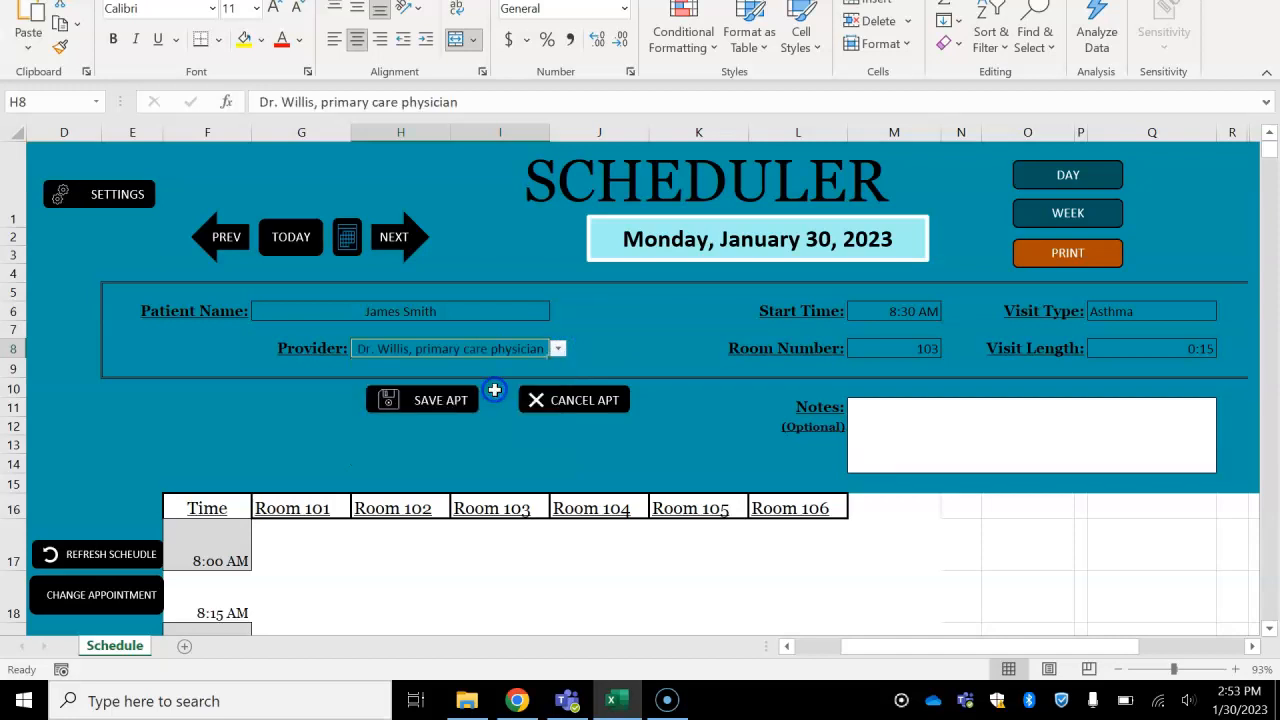
click(910, 440)
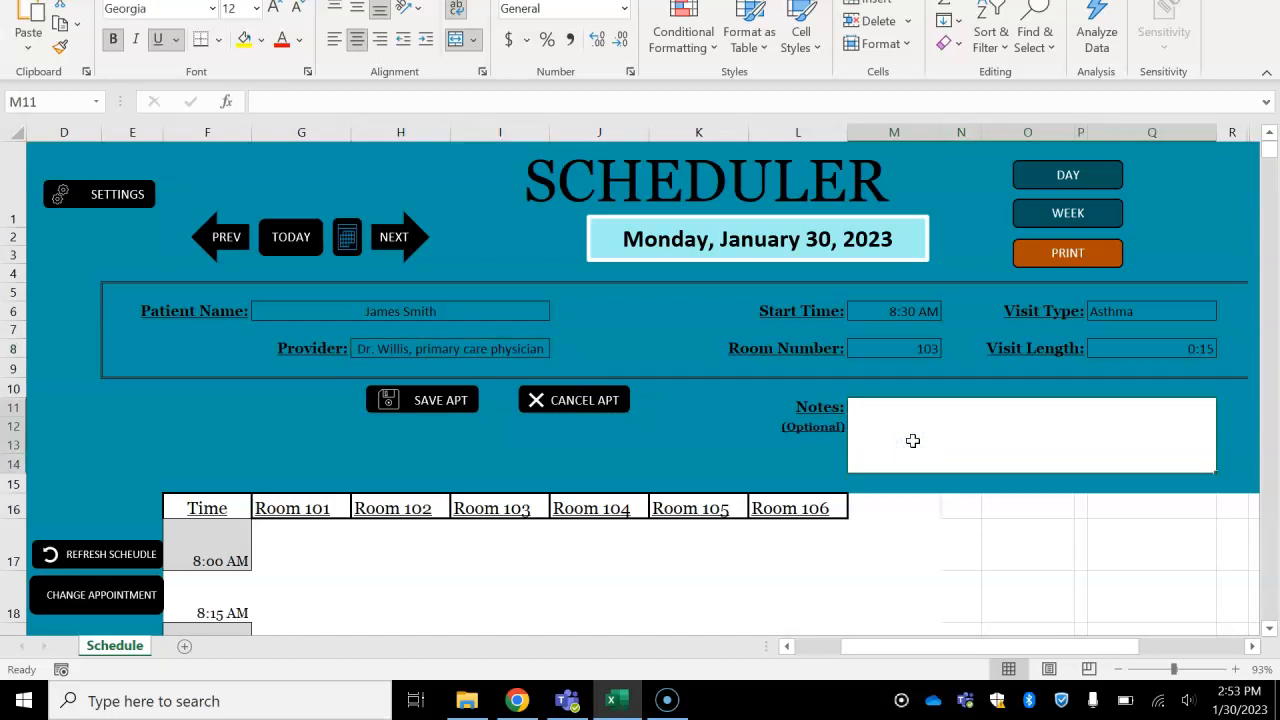
click(913, 441)
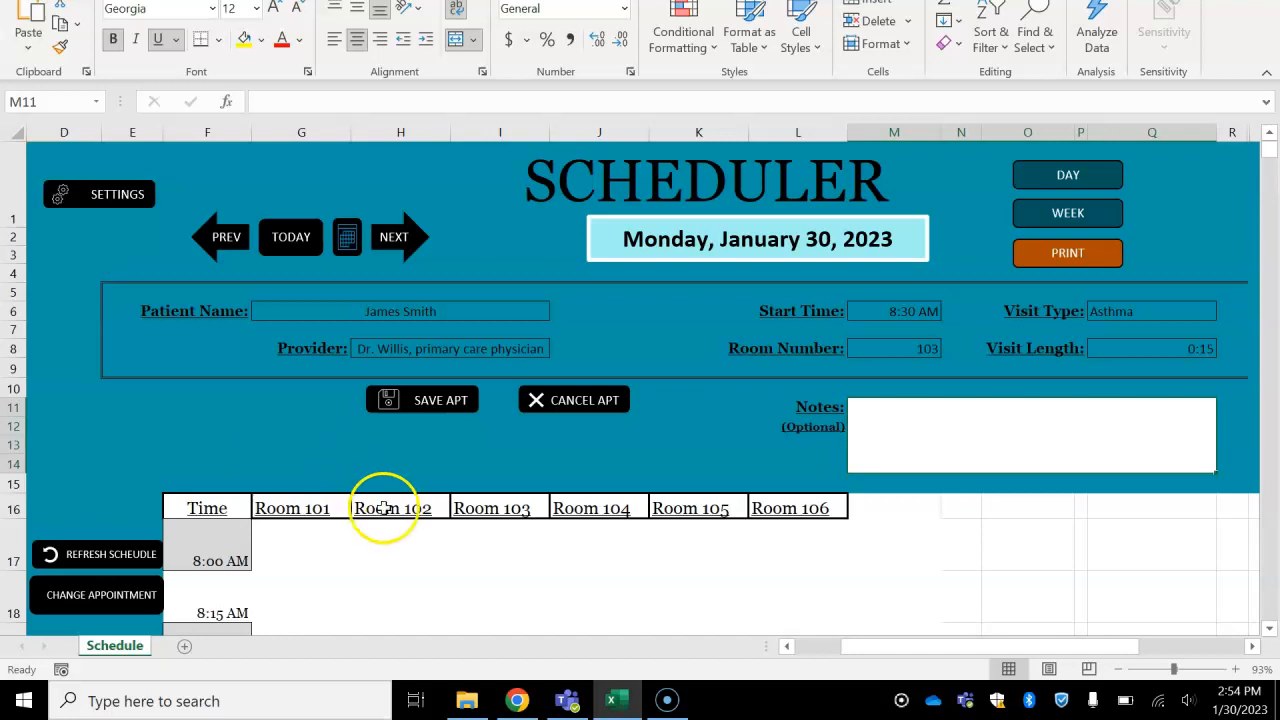
- Request cancelling the appointment but decline the exit, and save the appointment to the schedule
click(588, 406)
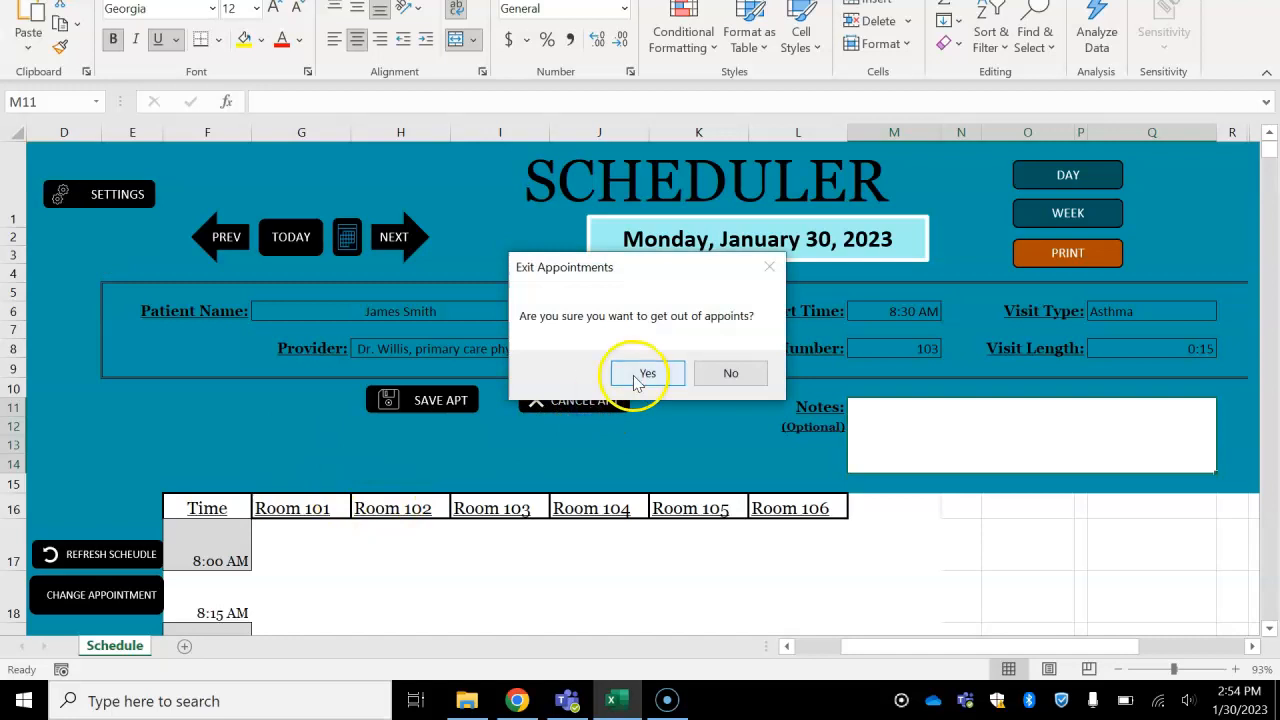
click(731, 373)
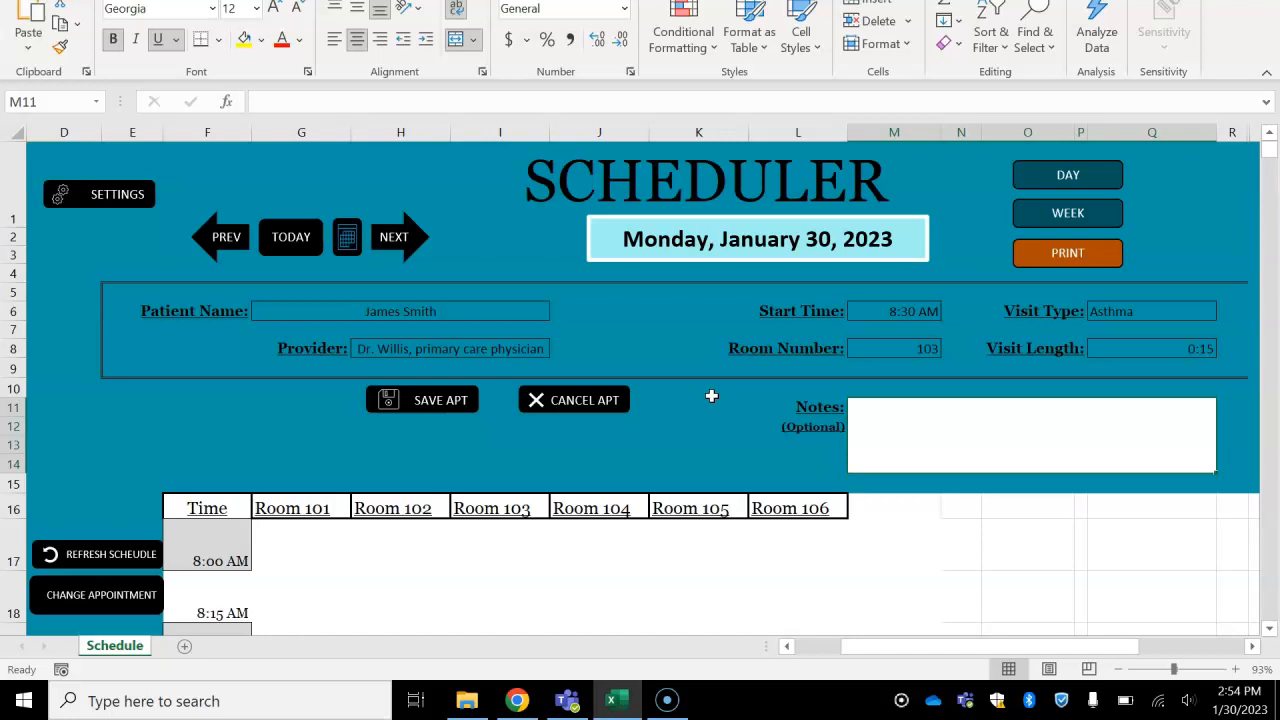
click(414, 400)
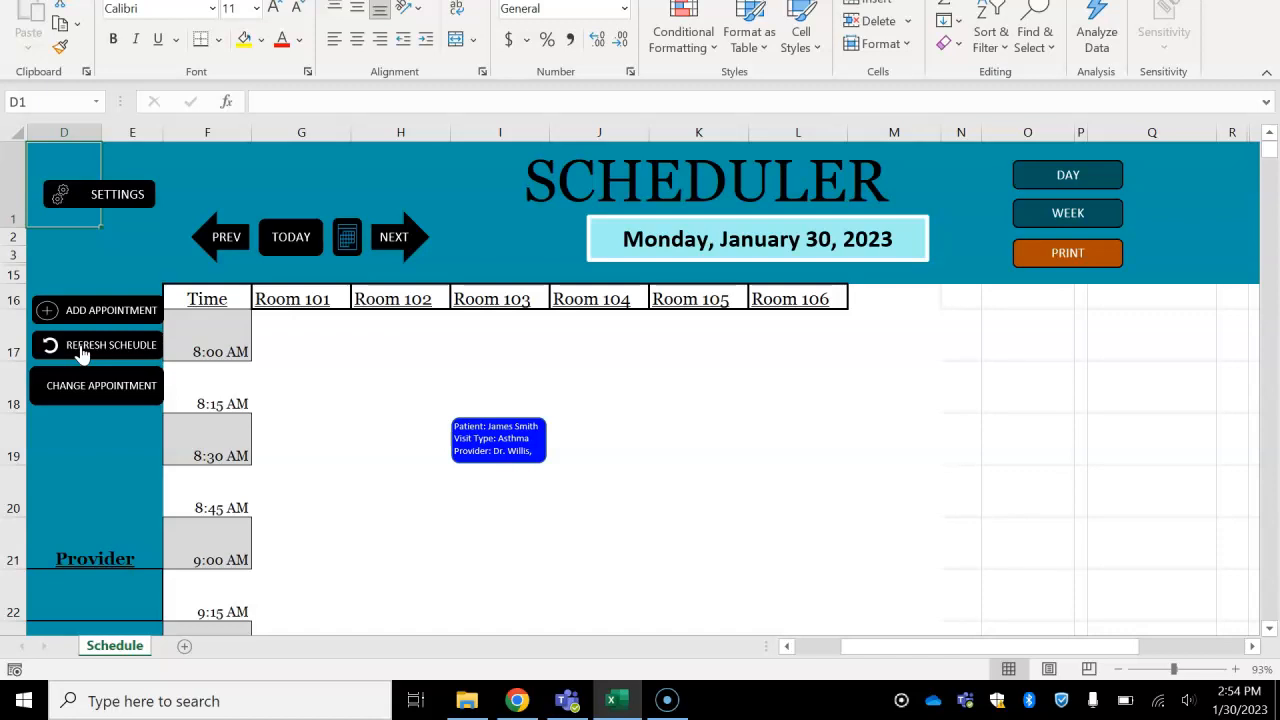
- Start another appointment with the patient's first name and a start time of 8:30 AM
click(106, 311)
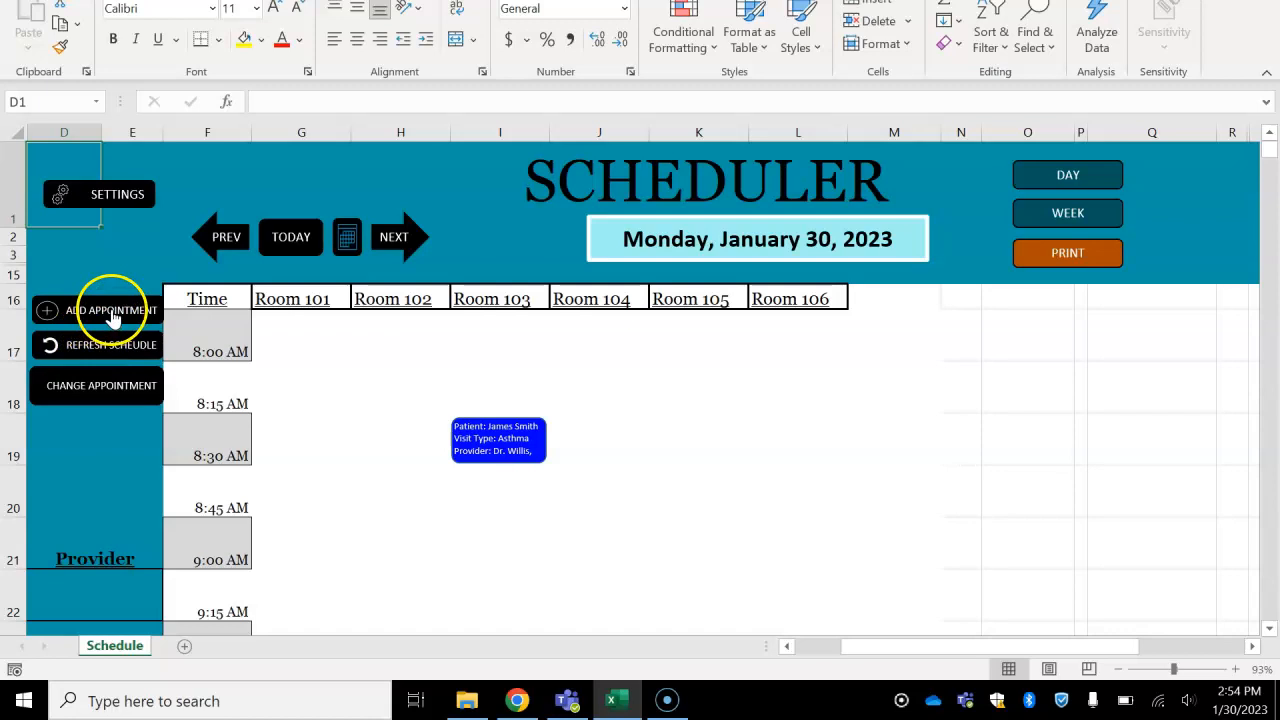
click(333, 297)
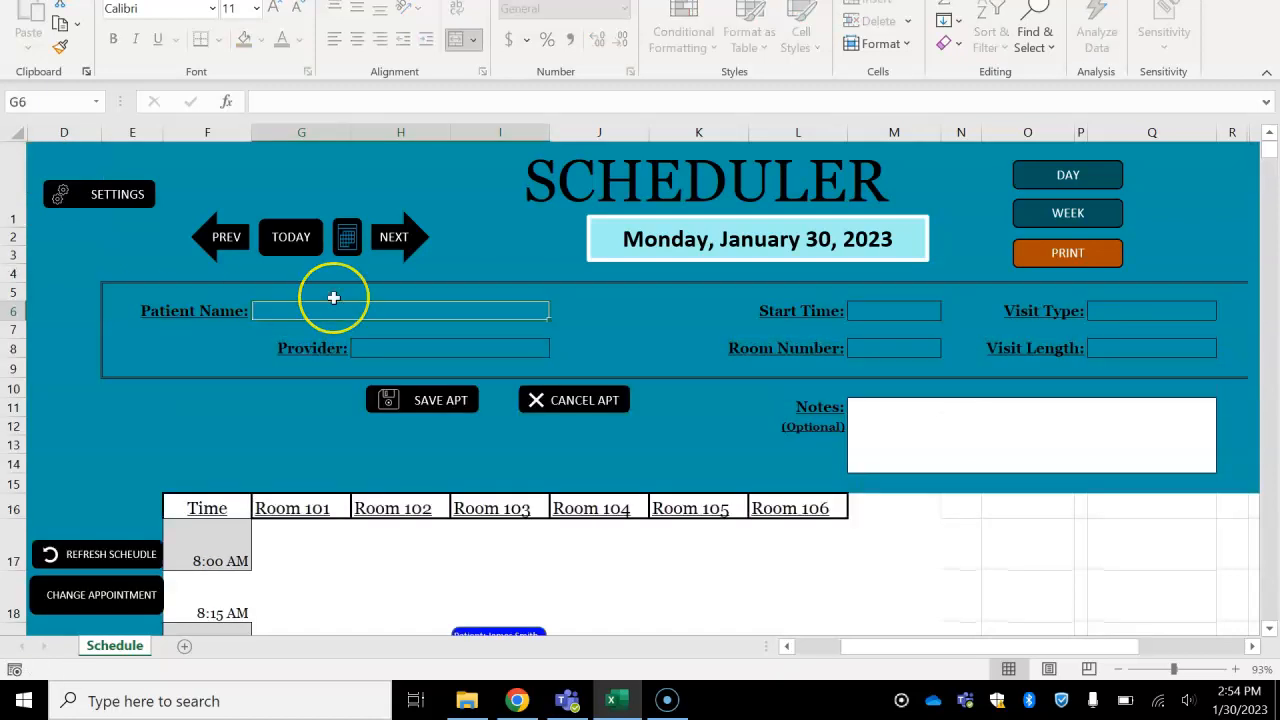
text(Jane)
key(Tab)
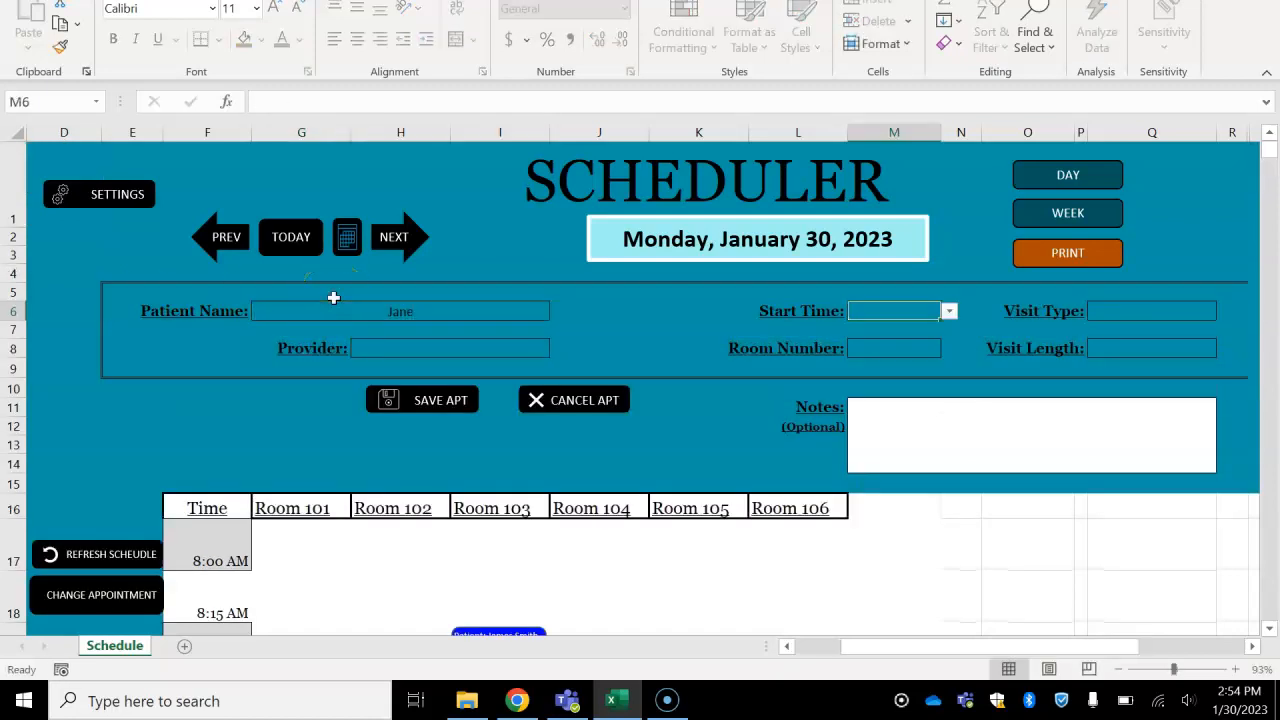
click(950, 313)
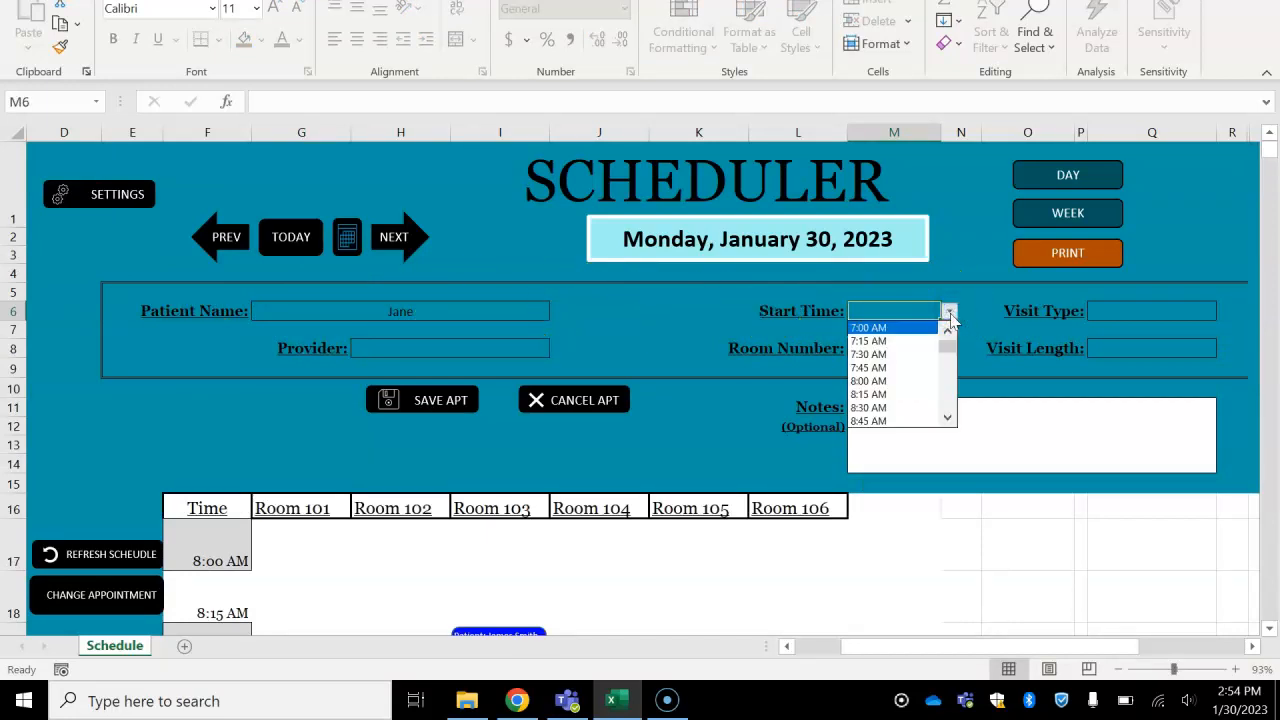
click(893, 409)
- Set the new appointment's visit type to Eye injury and its room number to 103
click(1124, 312)
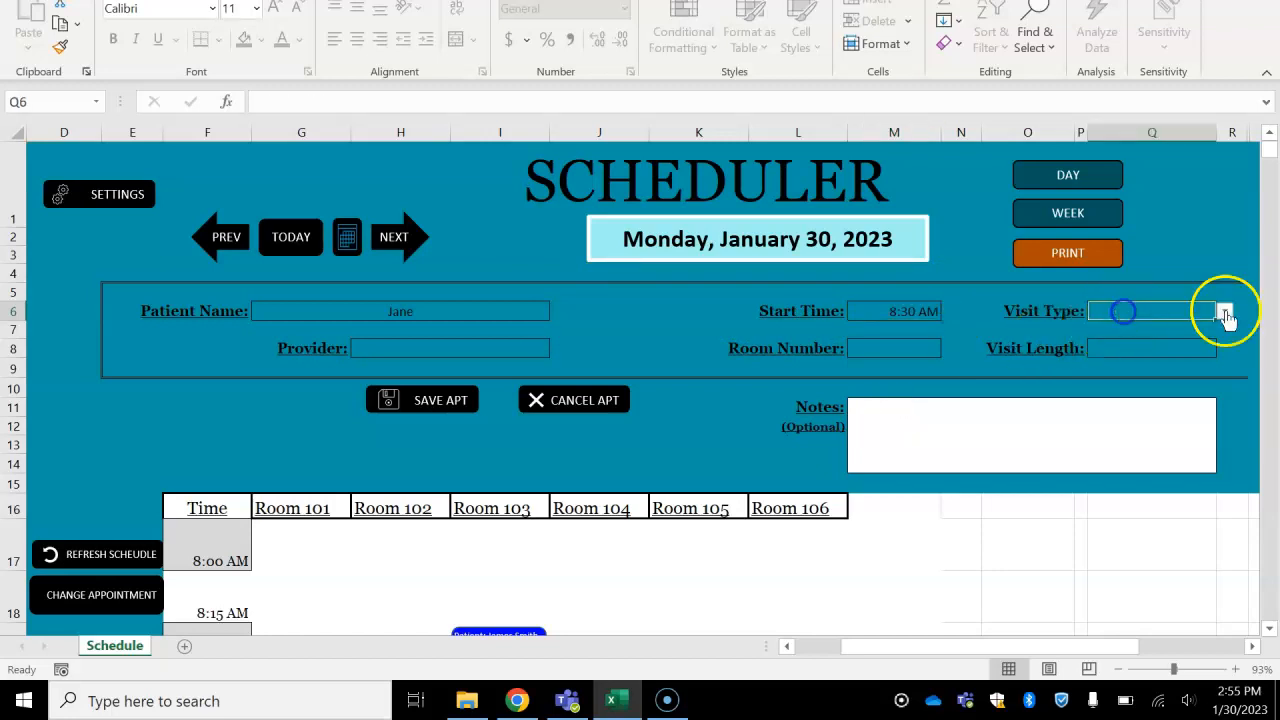
click(1224, 311)
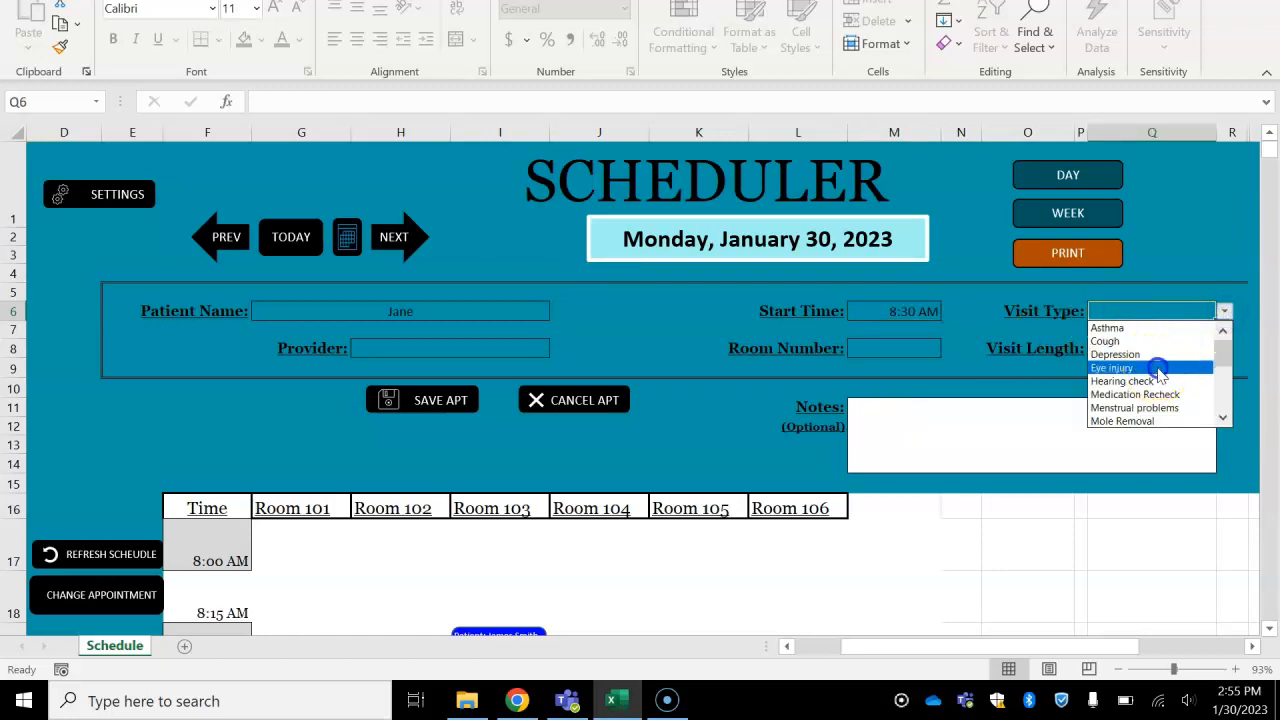
click(1160, 368)
click(893, 351)
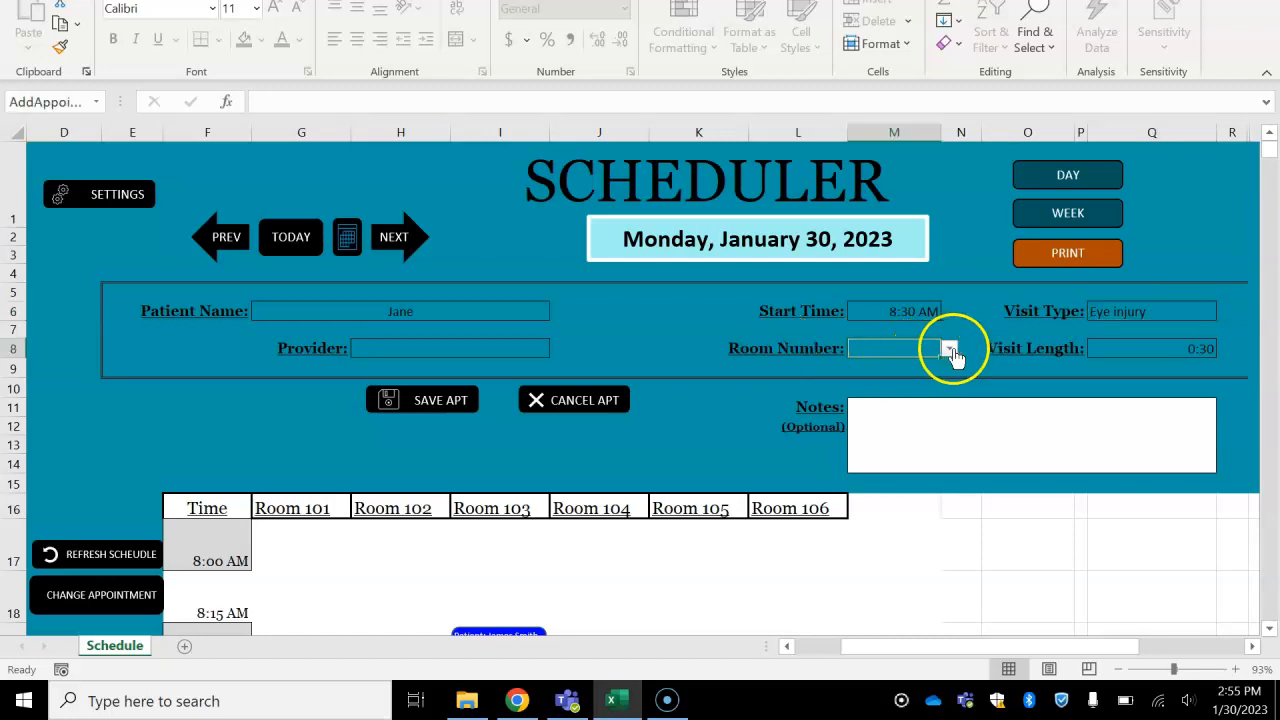
click(950, 348)
click(893, 403)
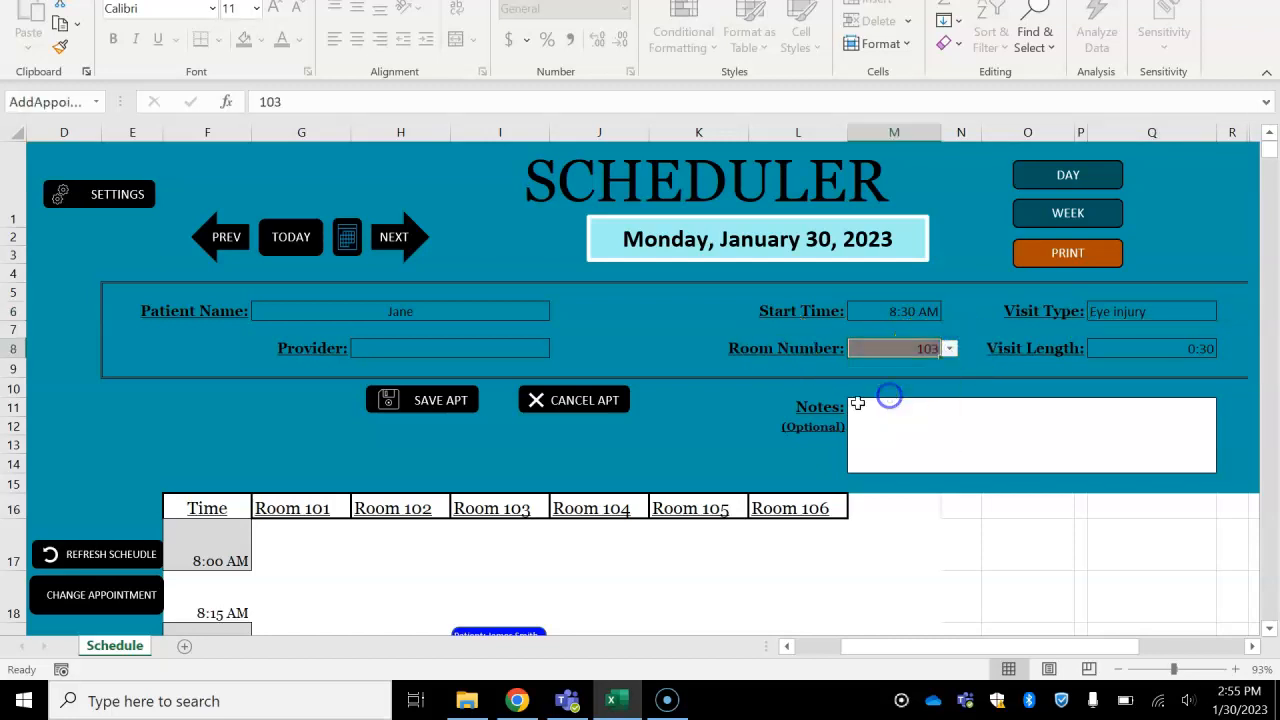
- Choose the first medical assistant in the list as the Eye injury appointment's provider
click(493, 349)
click(558, 350)
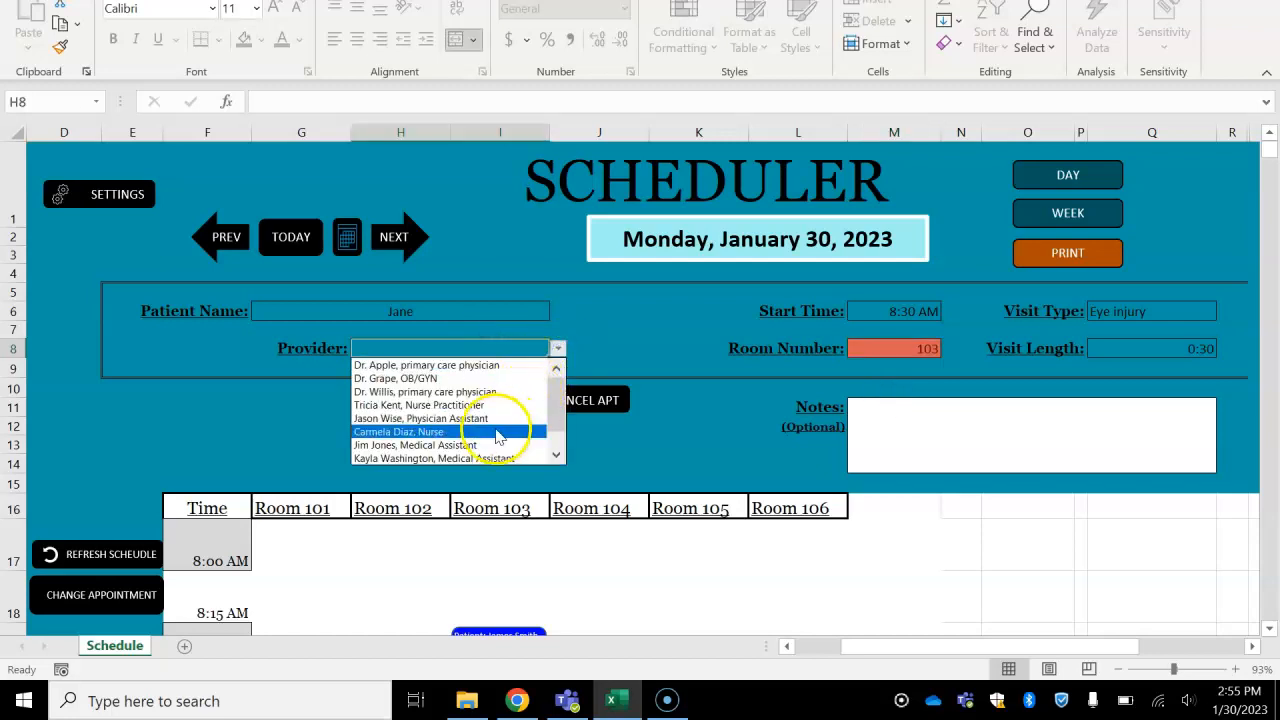
click(504, 445)
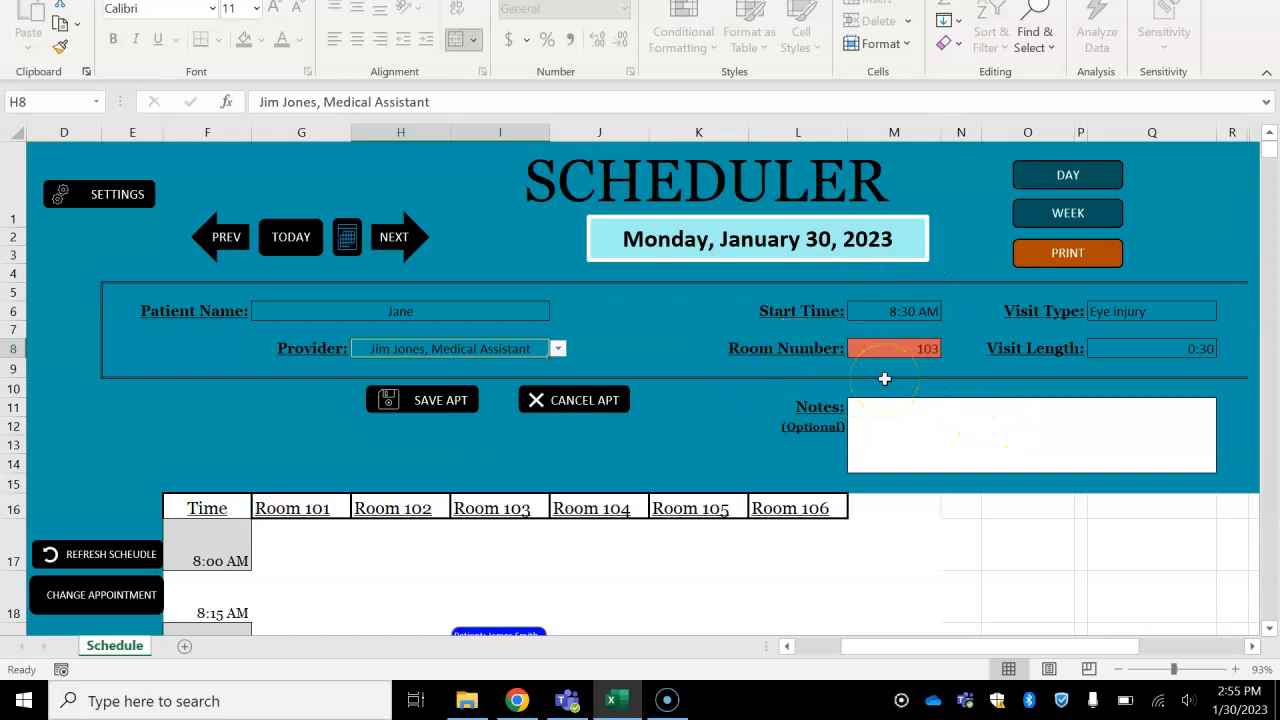
- Try to save the Eye injury appointment in room 103 at 8:30 AM and dismiss the resulting message
click(478, 404)
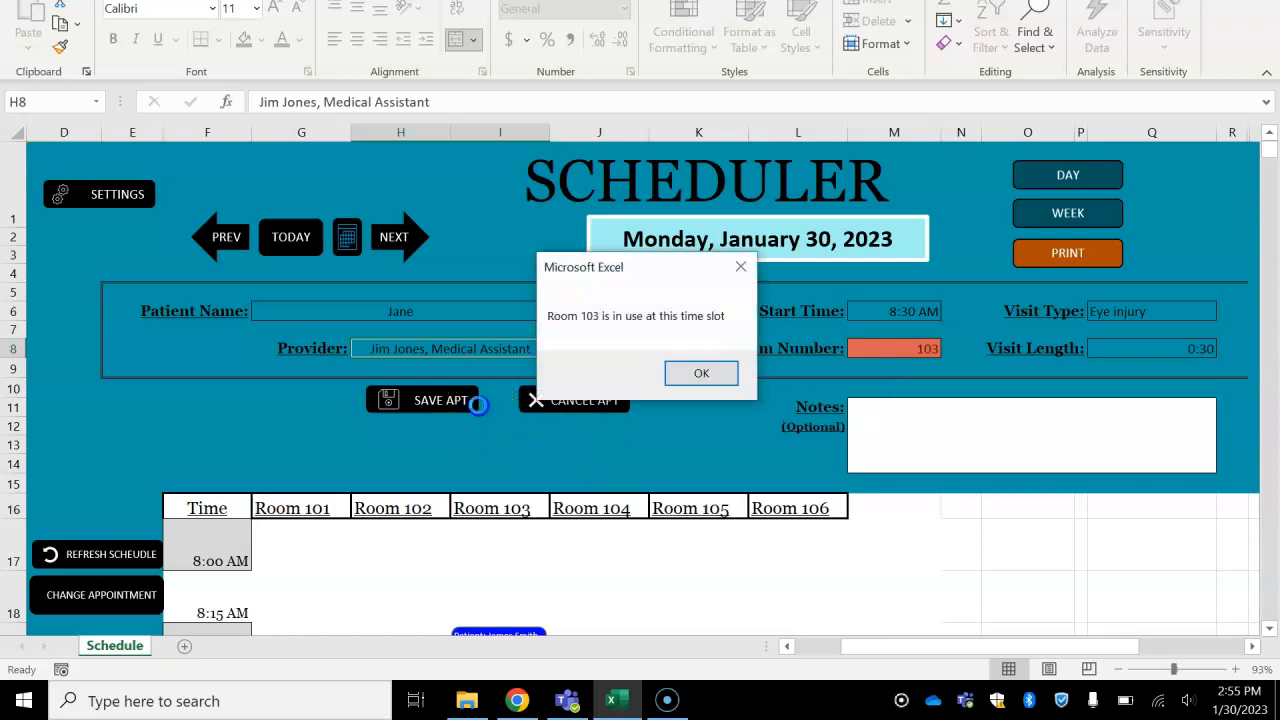
click(688, 374)
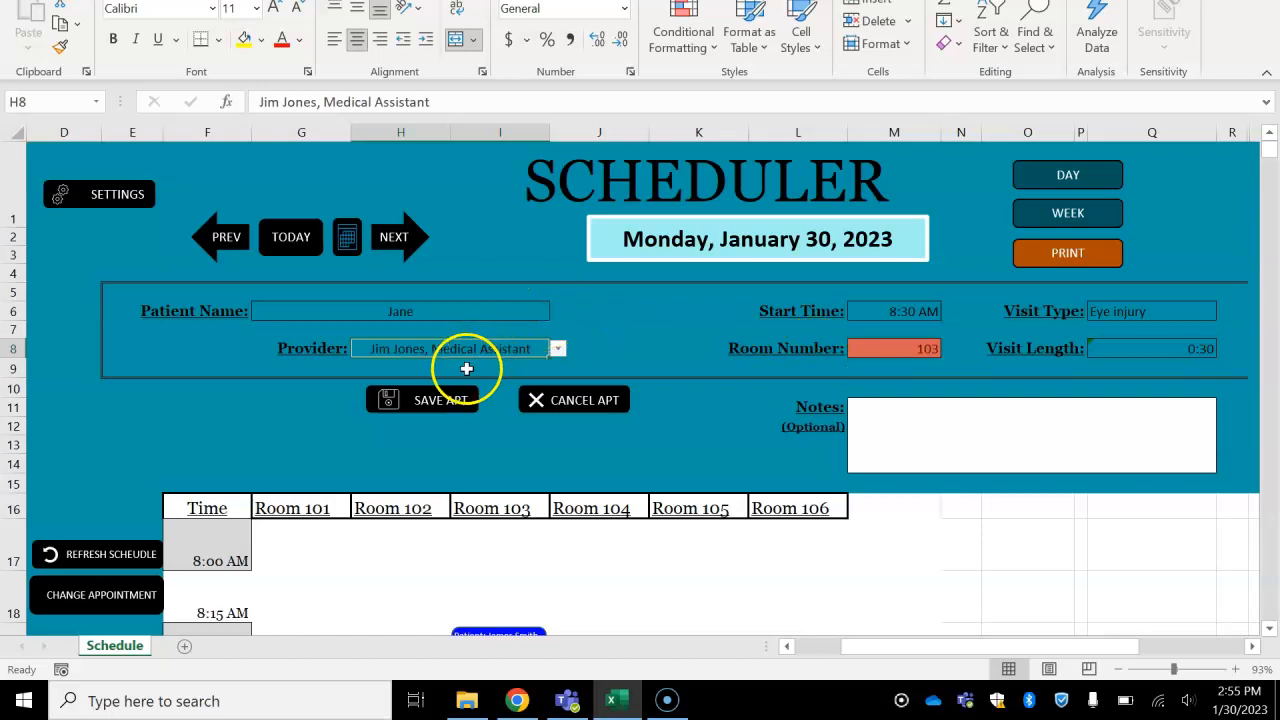
- Switch the appointment's provider to the primary care physician and back to the first medical assistant in the list
click(557, 348)
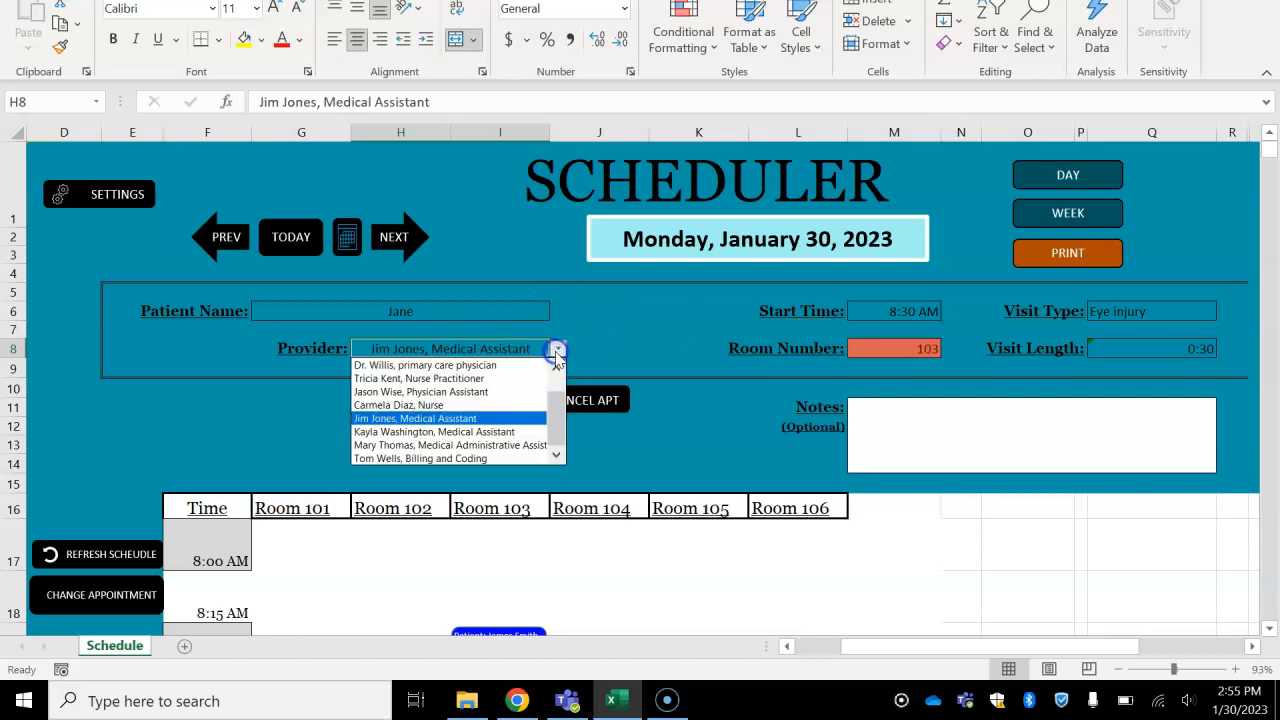
click(486, 365)
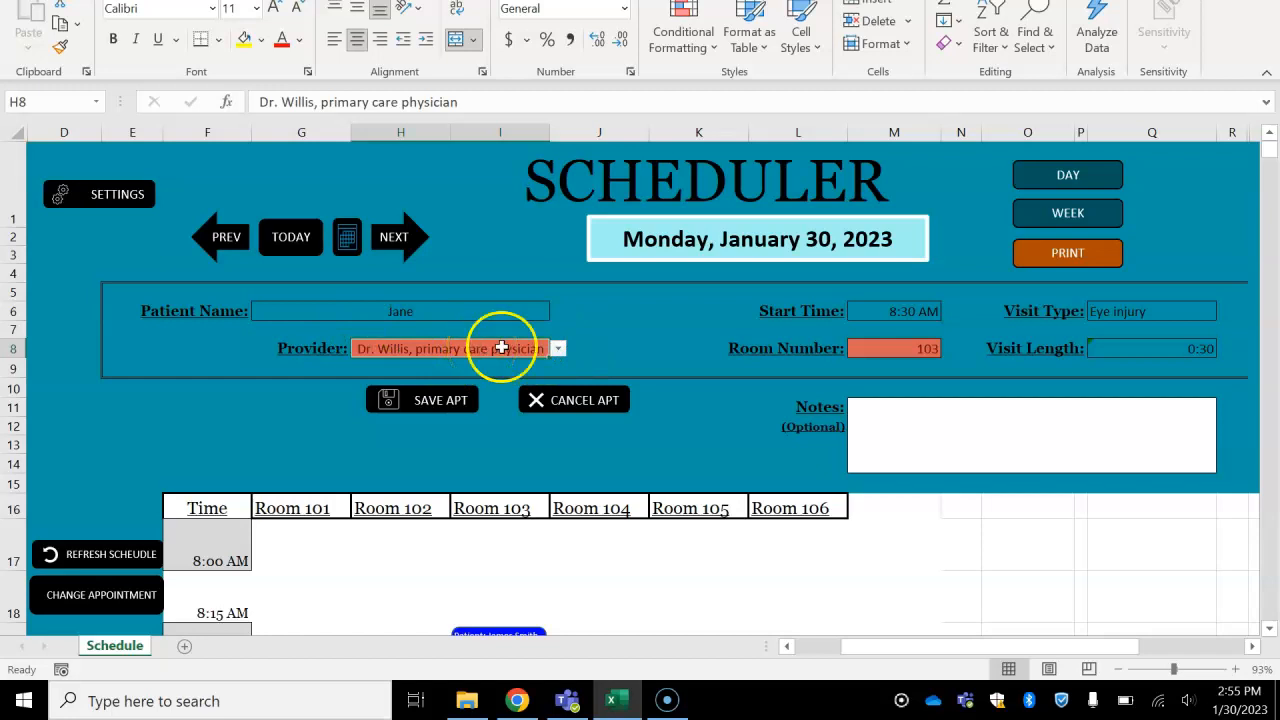
click(559, 348)
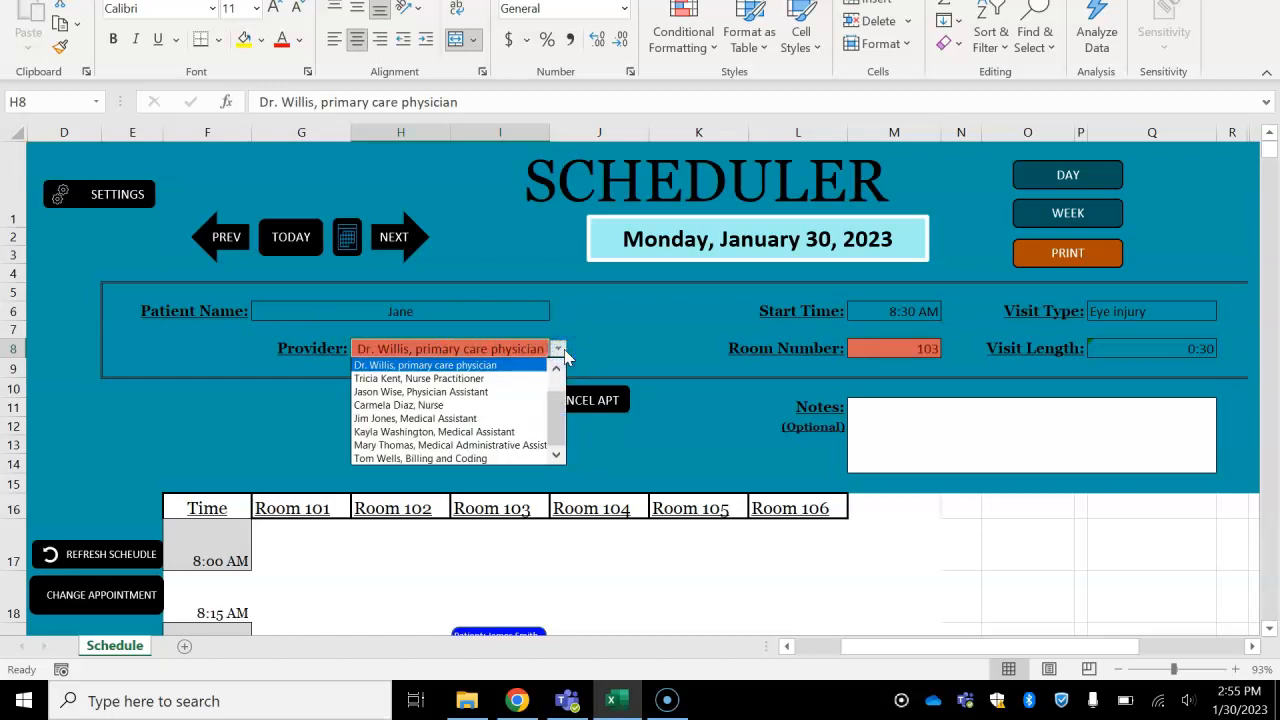
click(486, 418)
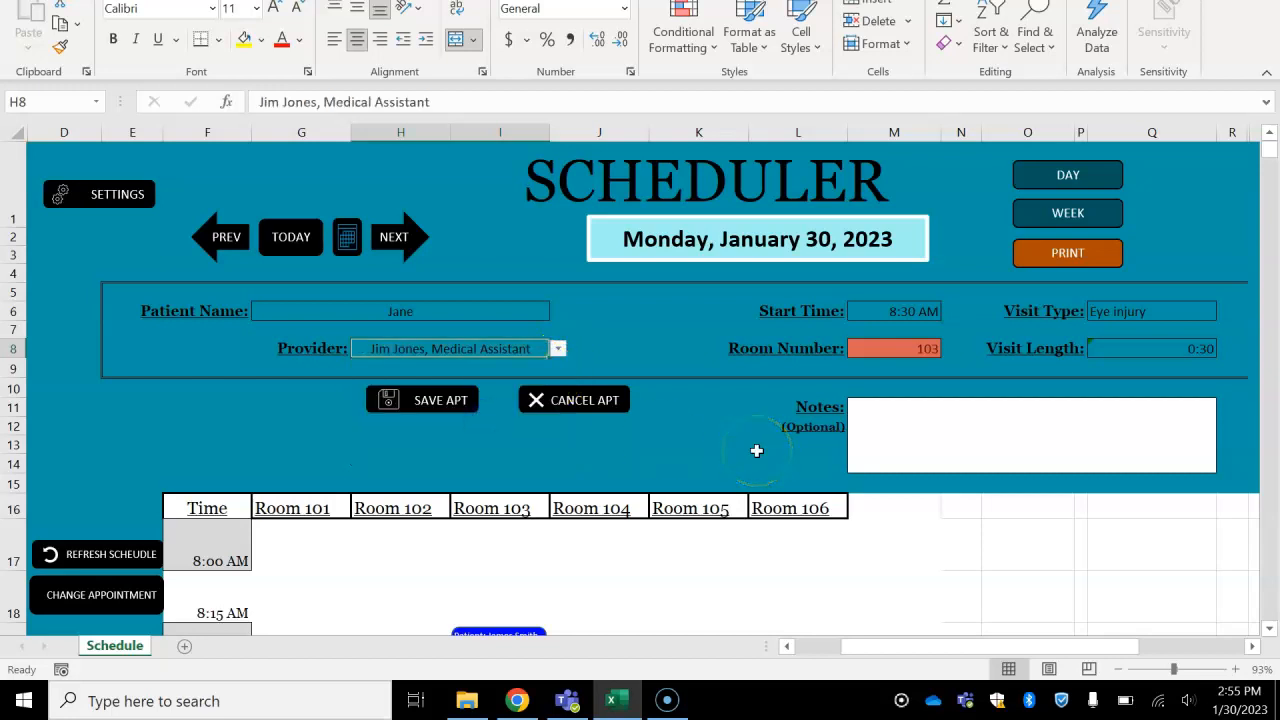
- Set the Eye injury appointment's room number to 102 and save it to the schedule
click(882, 350)
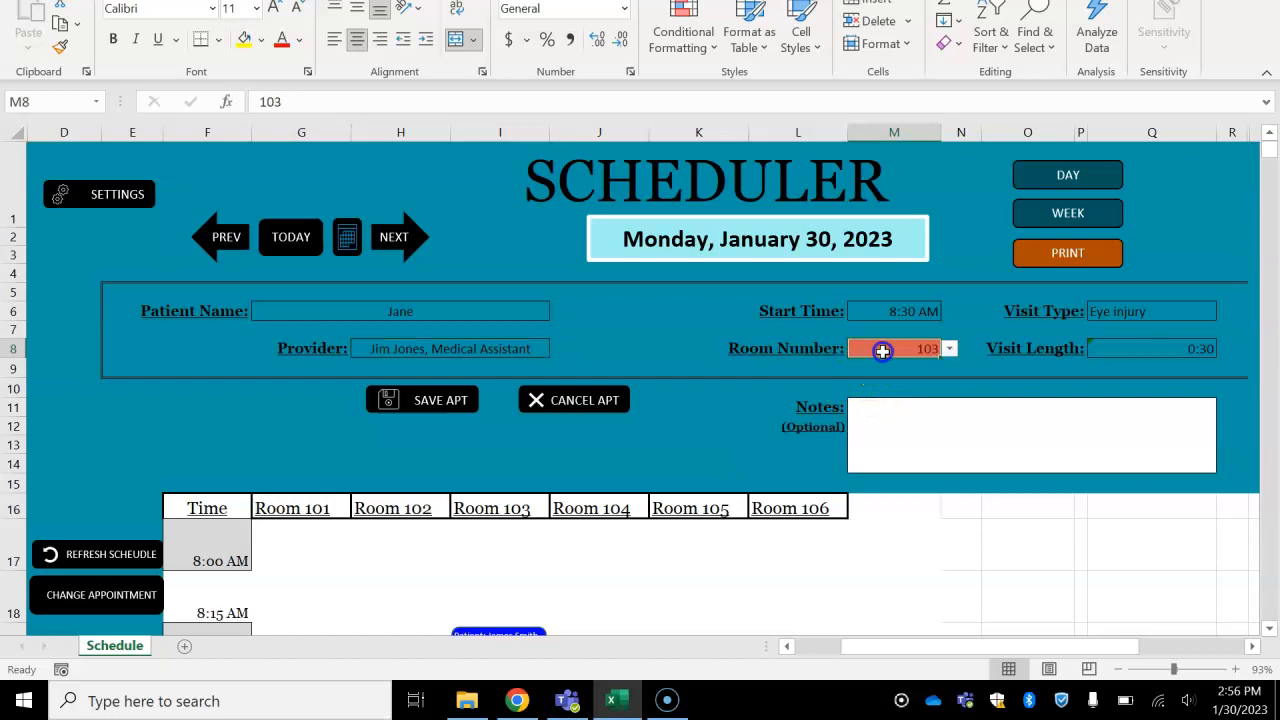
click(950, 349)
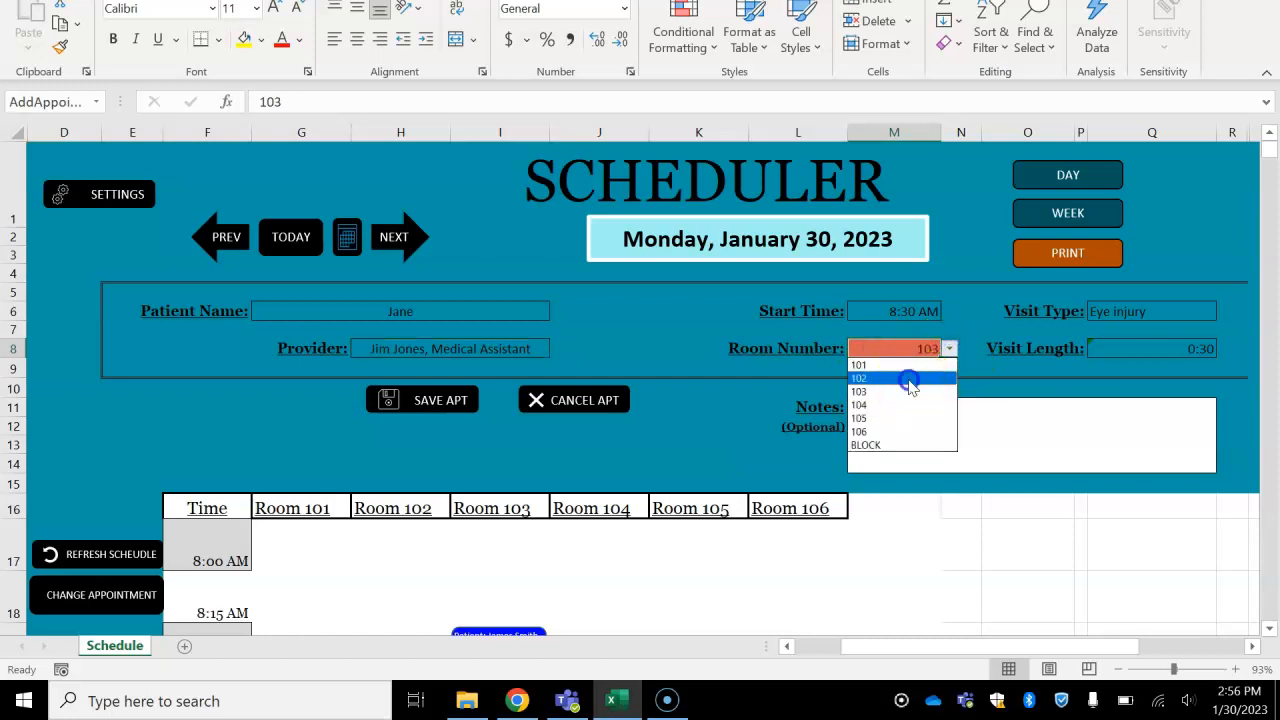
click(910, 378)
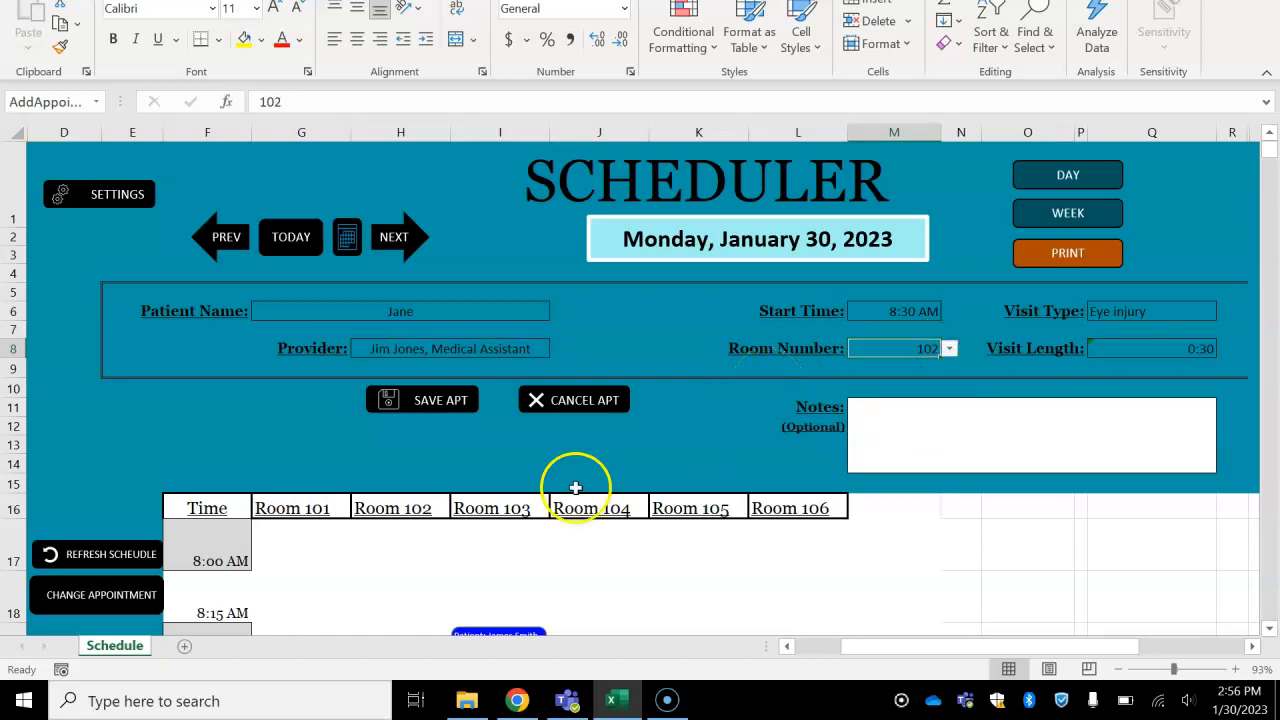
click(436, 400)
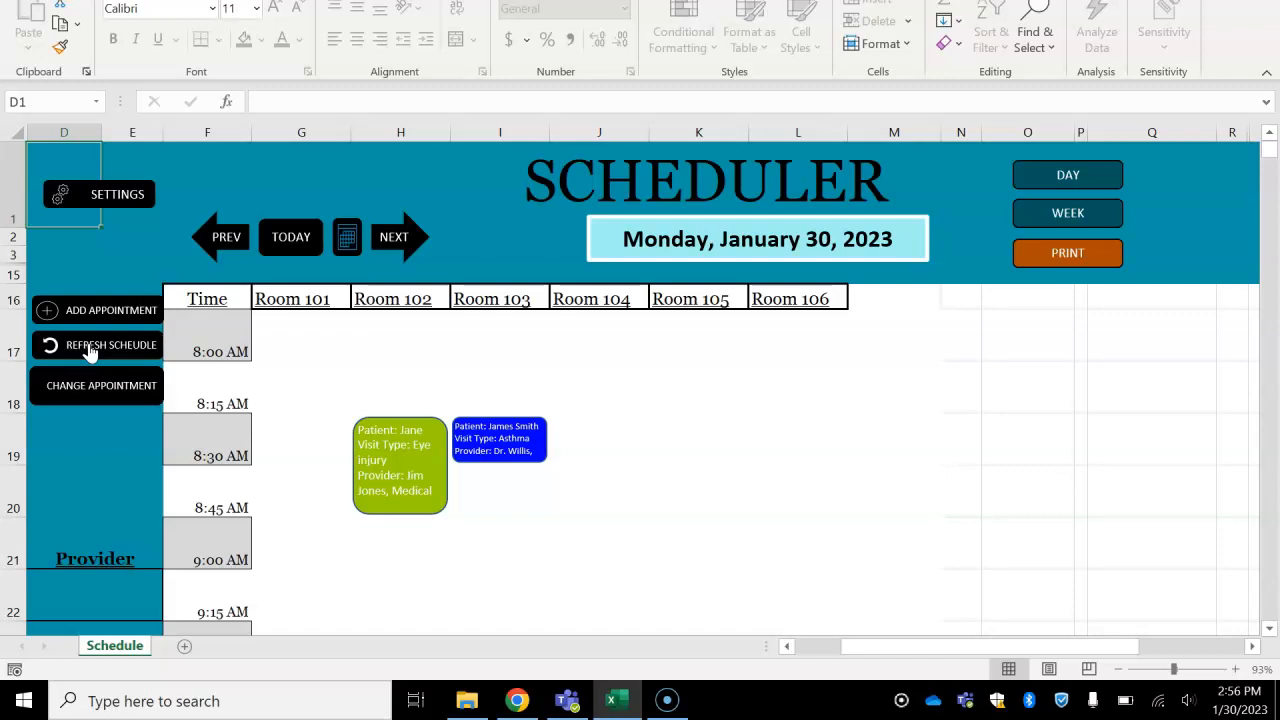
- Open the Room 102 Eye injury appointment for changes, and request its deletion but decline the confirmation
click(397, 440)
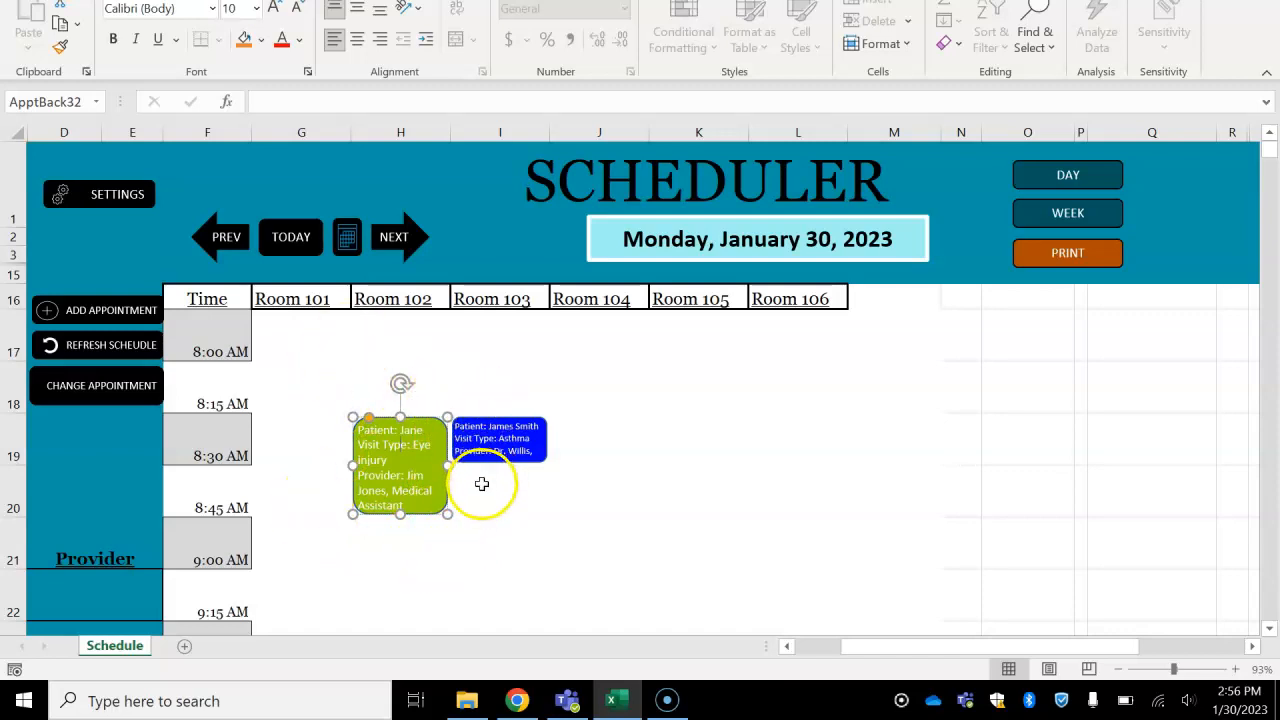
click(90, 386)
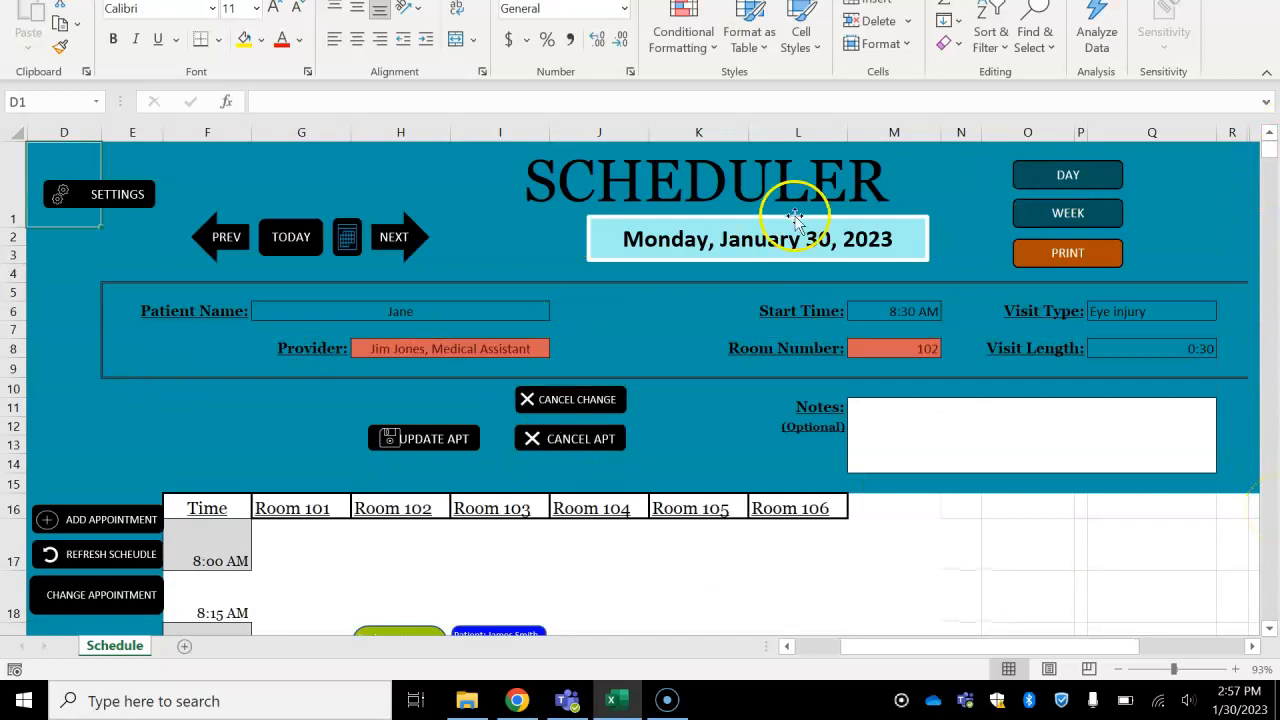
click(920, 312)
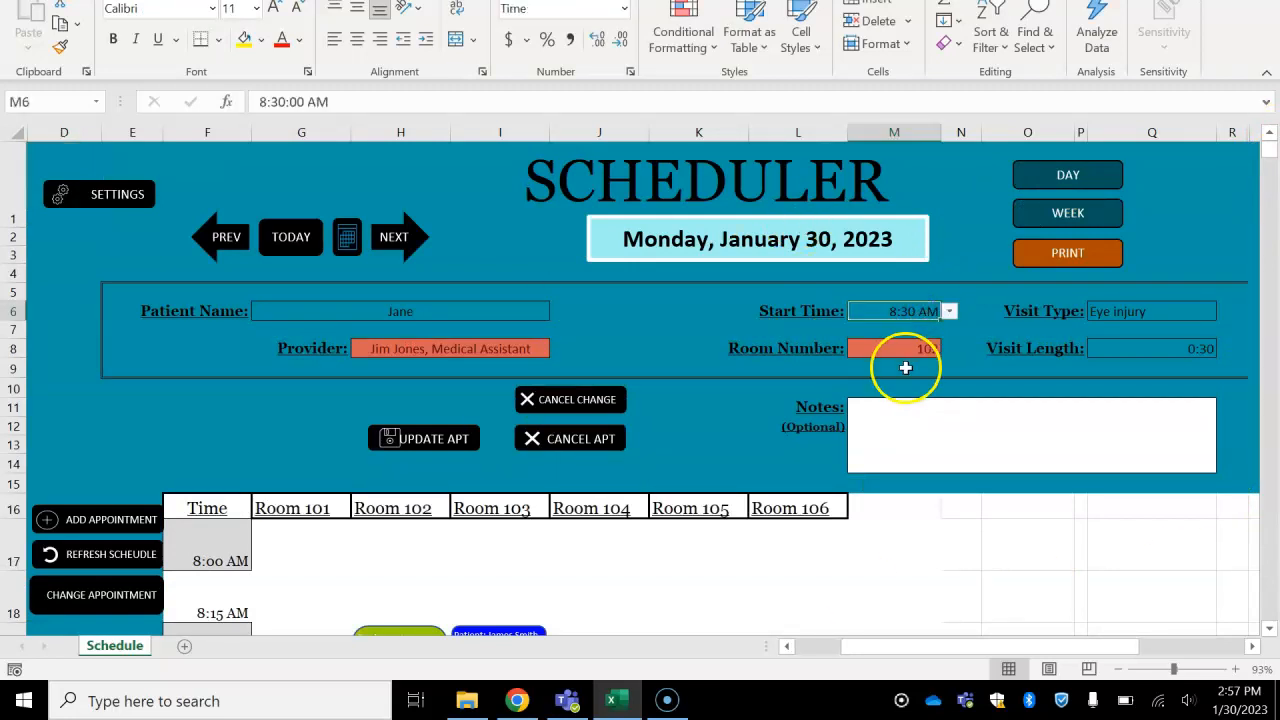
click(604, 445)
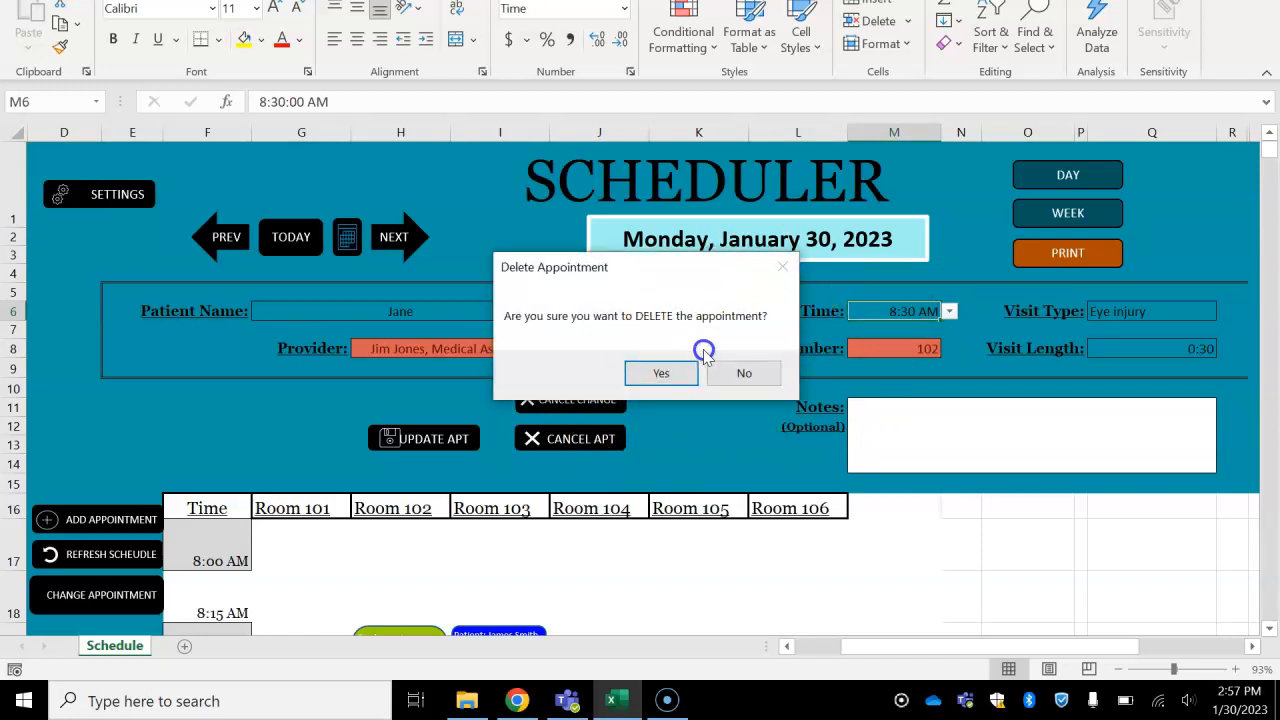
click(762, 378)
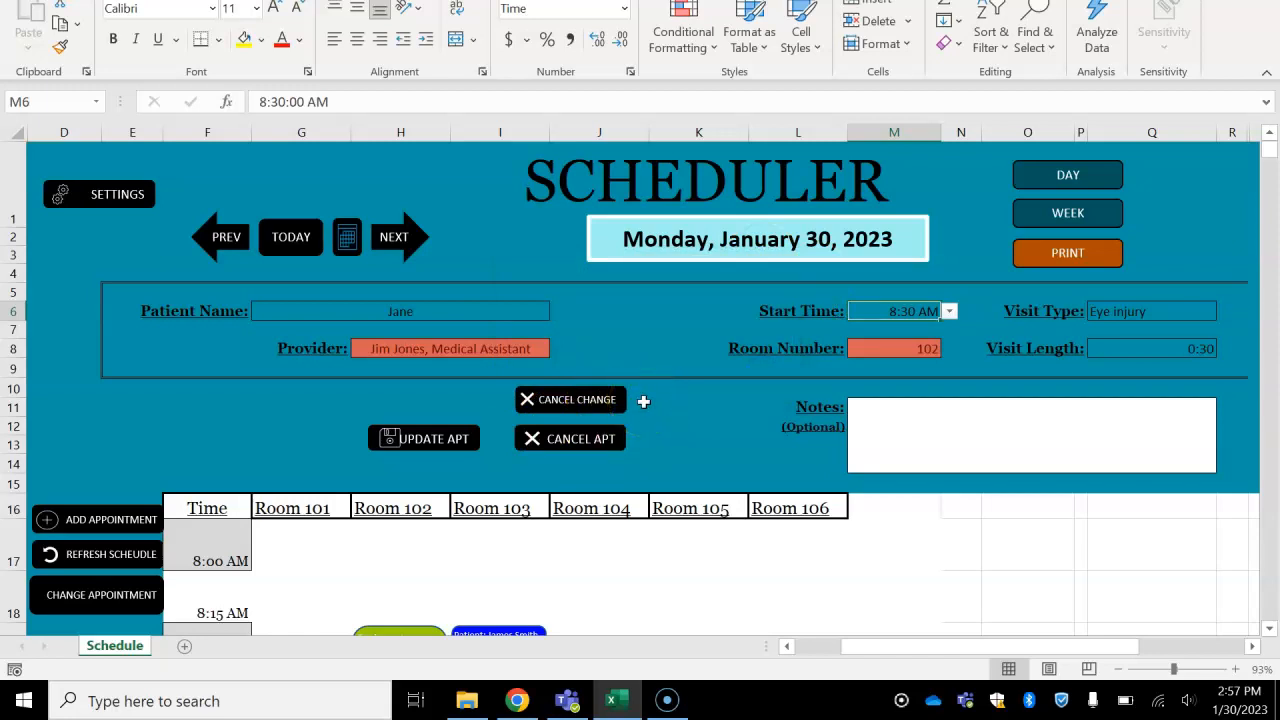
- Set the Eye injury appointment's start time to 9:00 AM and update the appointment
drag(643, 401, 380, 411)
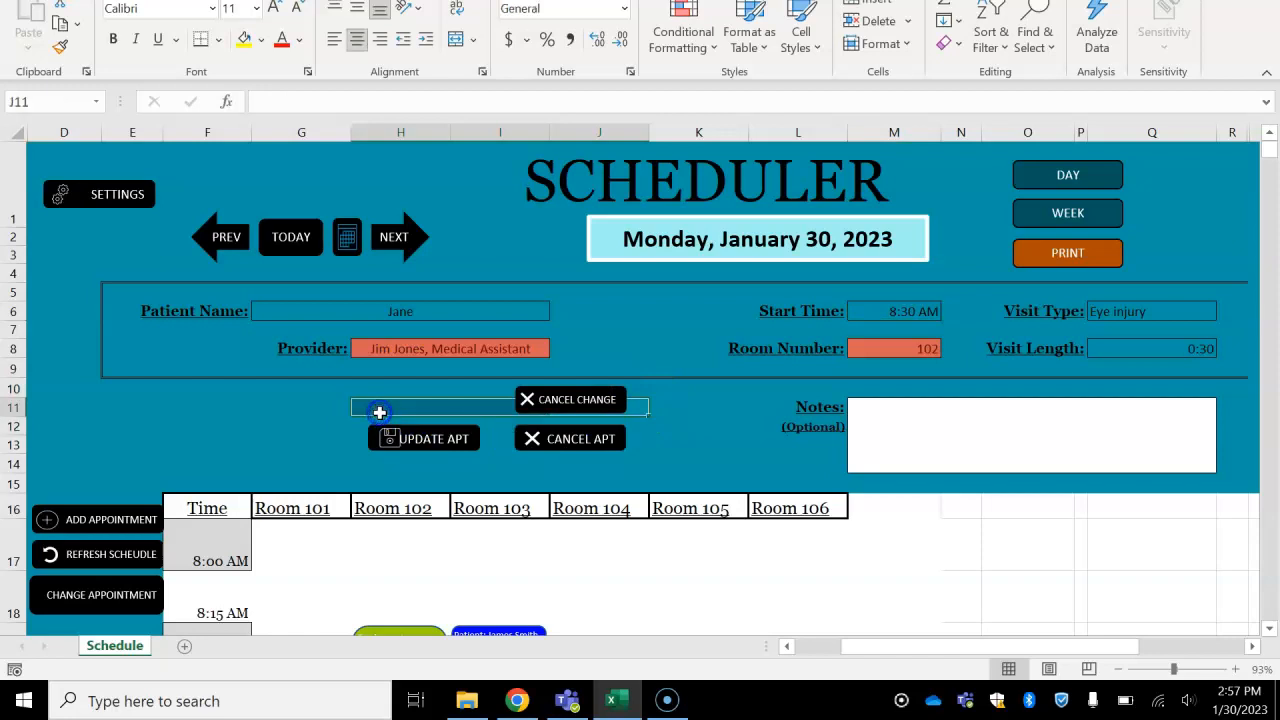
click(380, 412)
click(903, 311)
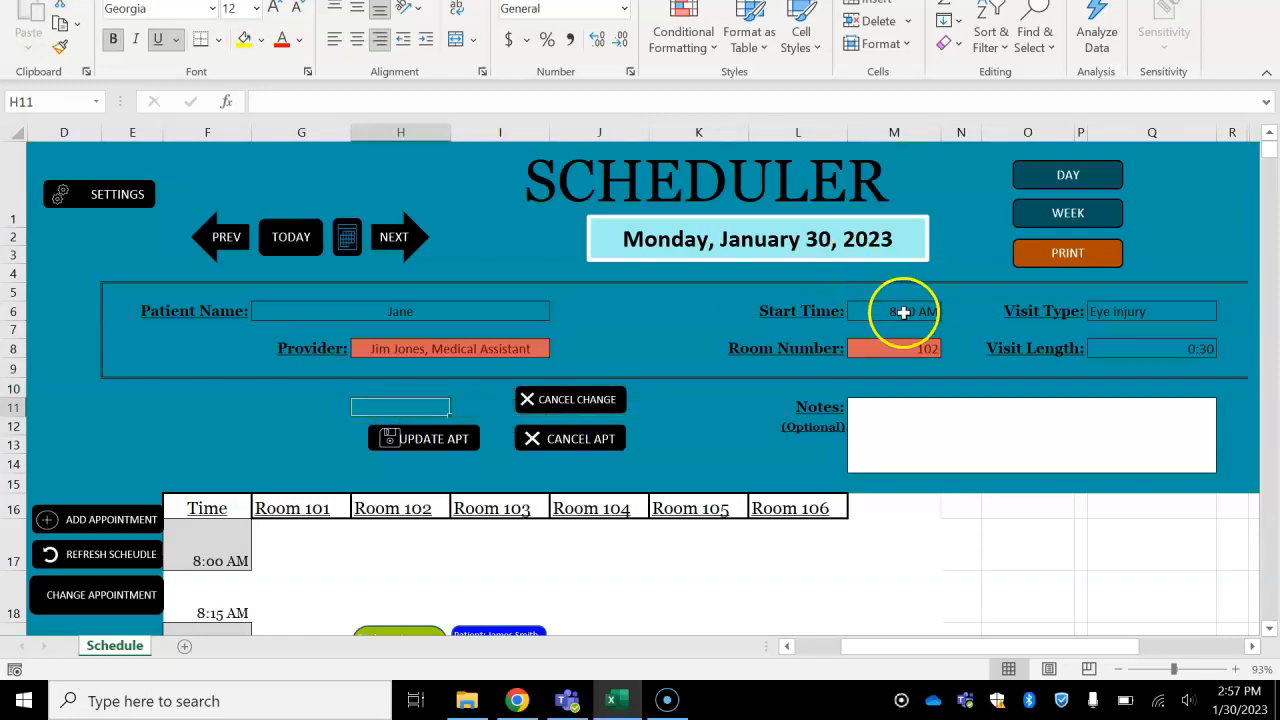
click(951, 313)
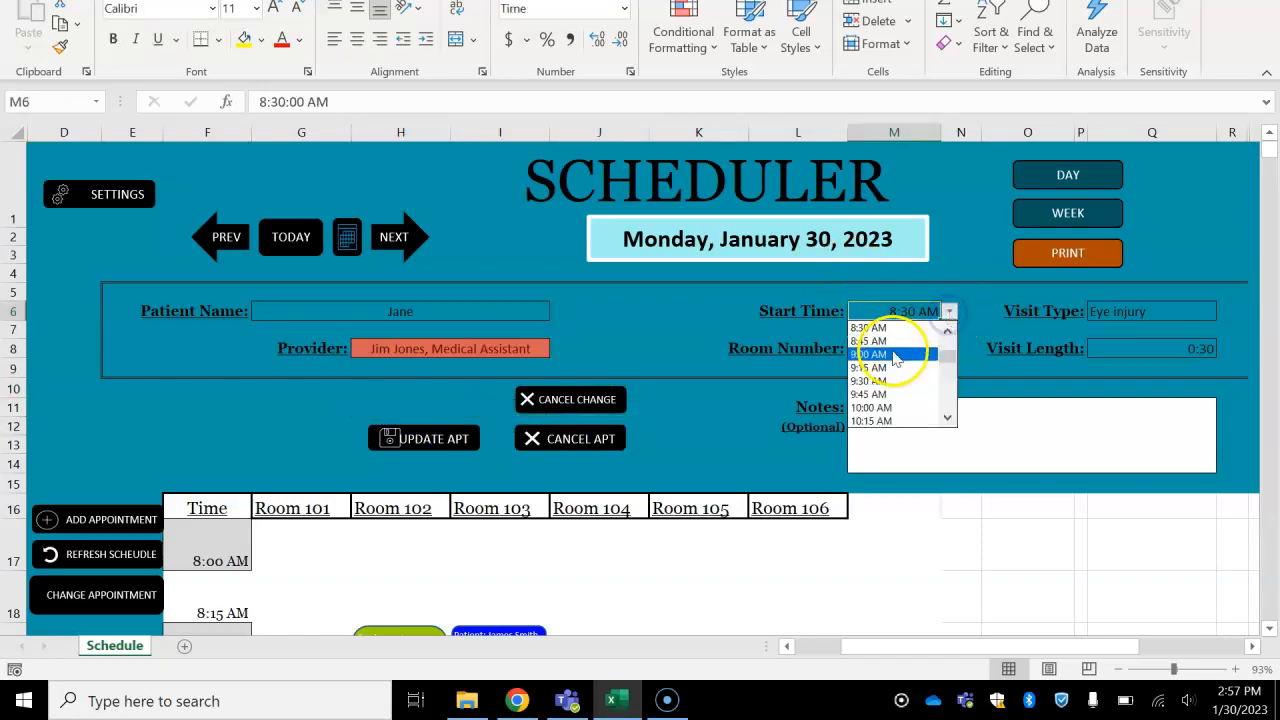
click(890, 355)
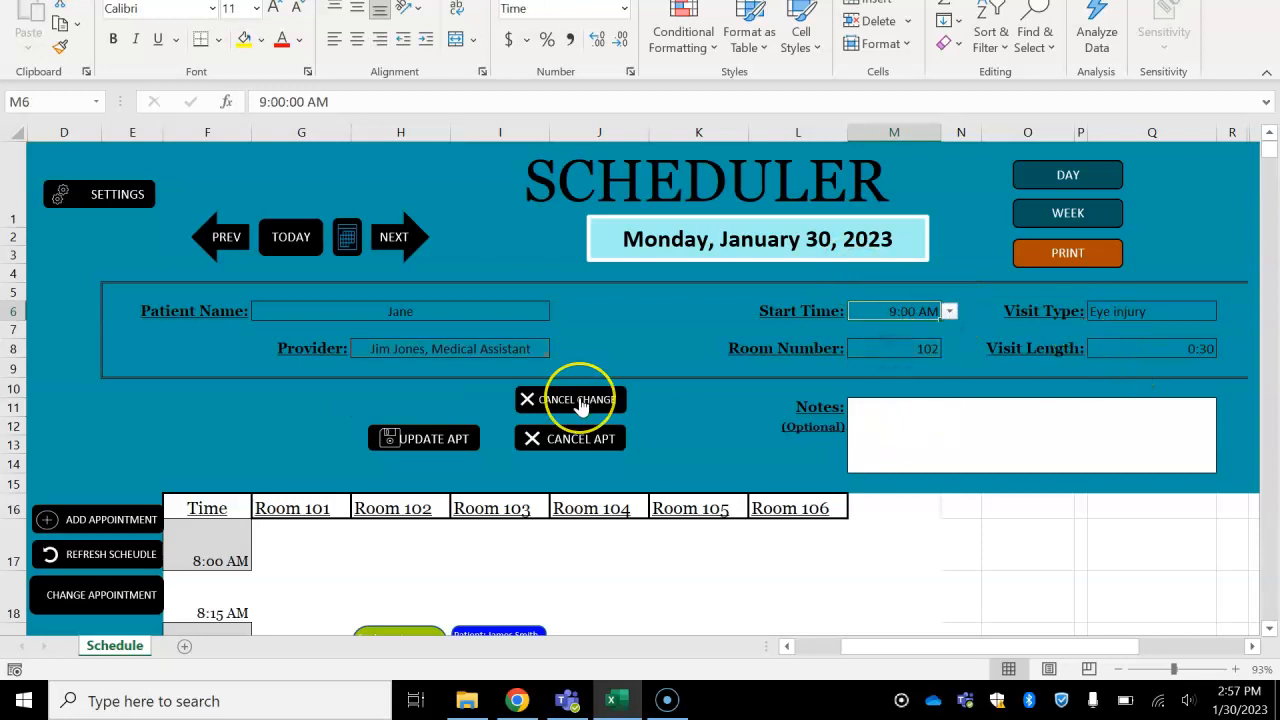
click(423, 440)
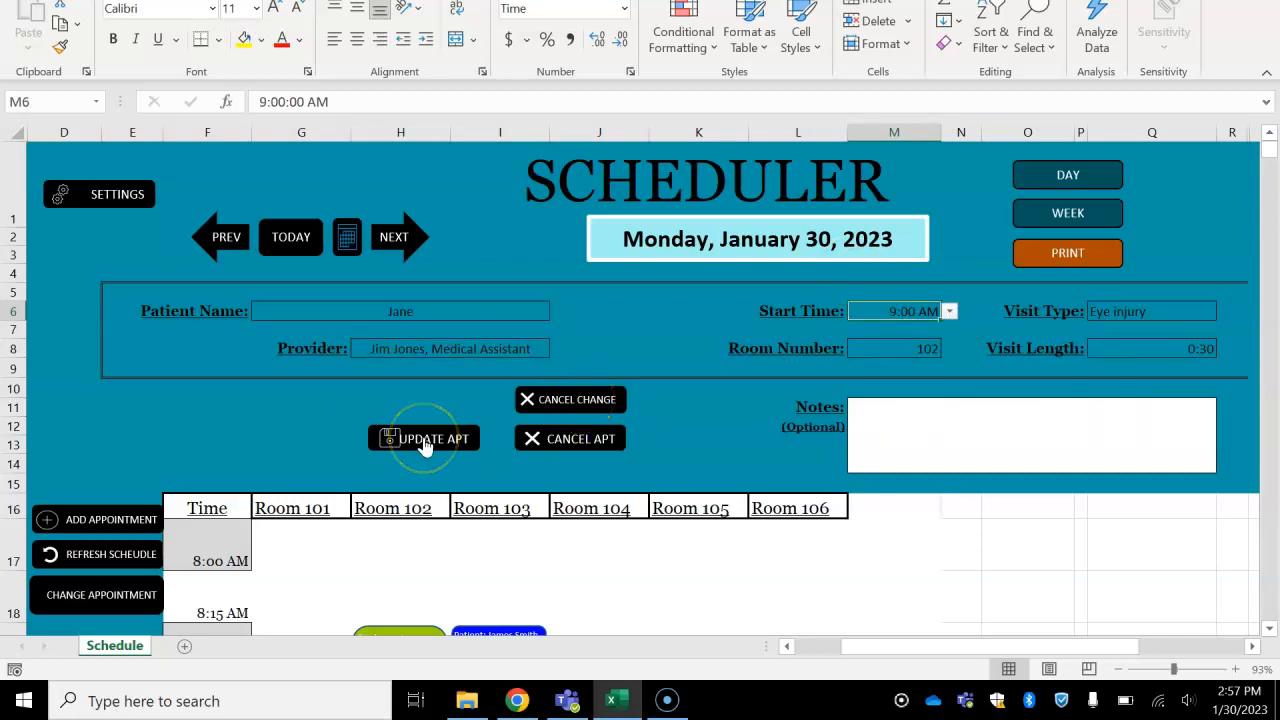